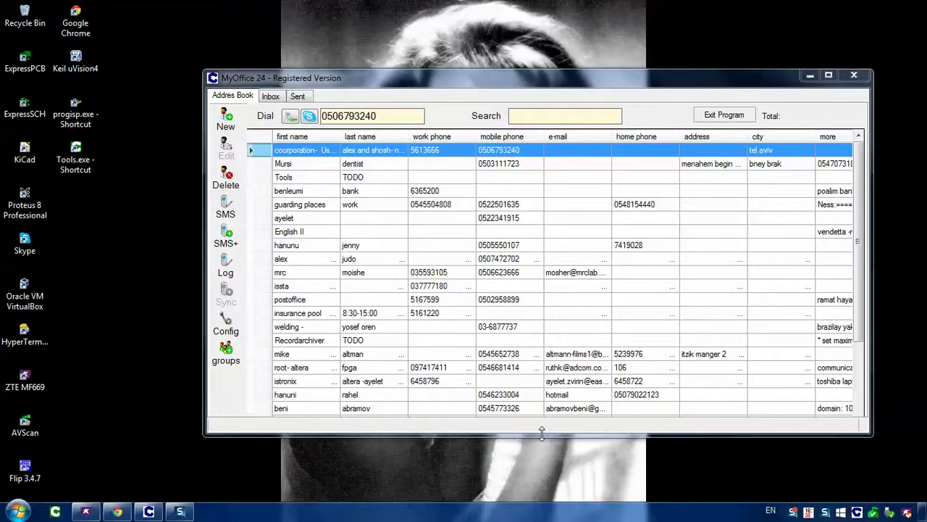
Look through the received and sent mail lists, and return to the contacts in the address book
drag(458, 87, 428, 47)
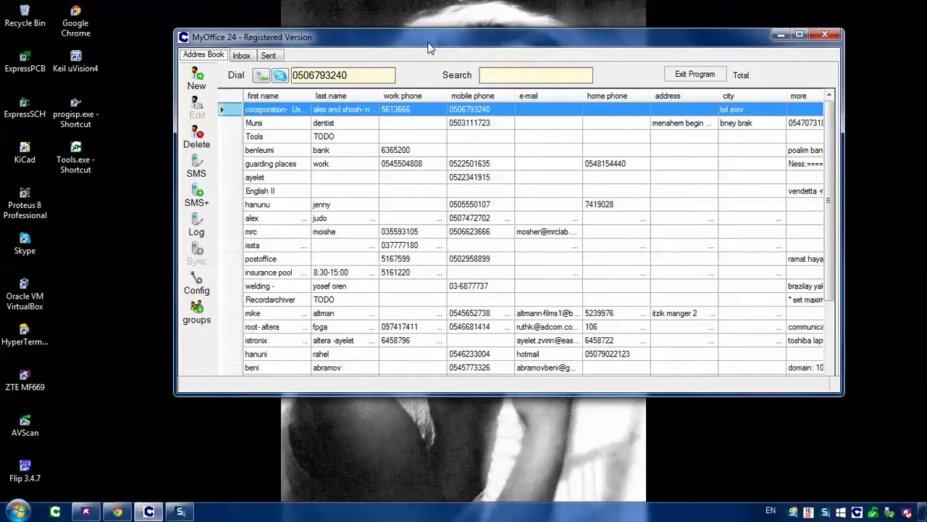
click(243, 58)
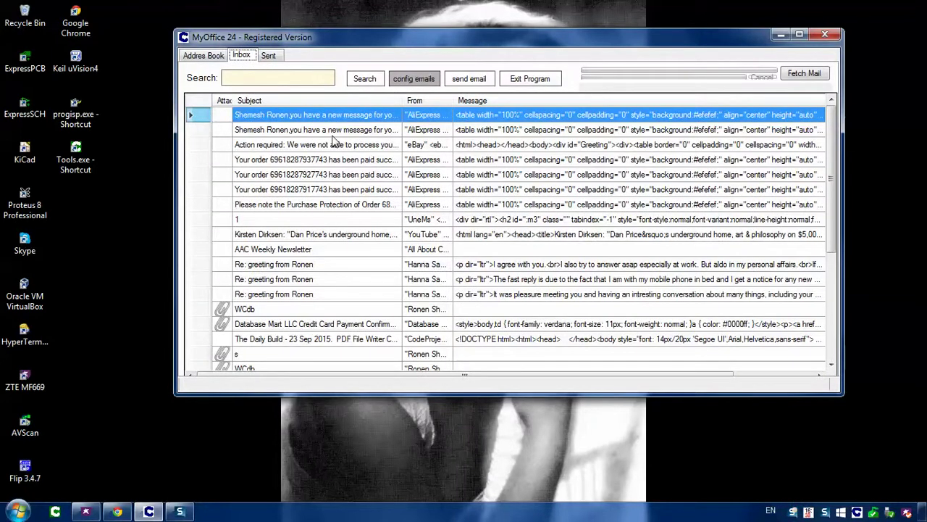
click(318, 235)
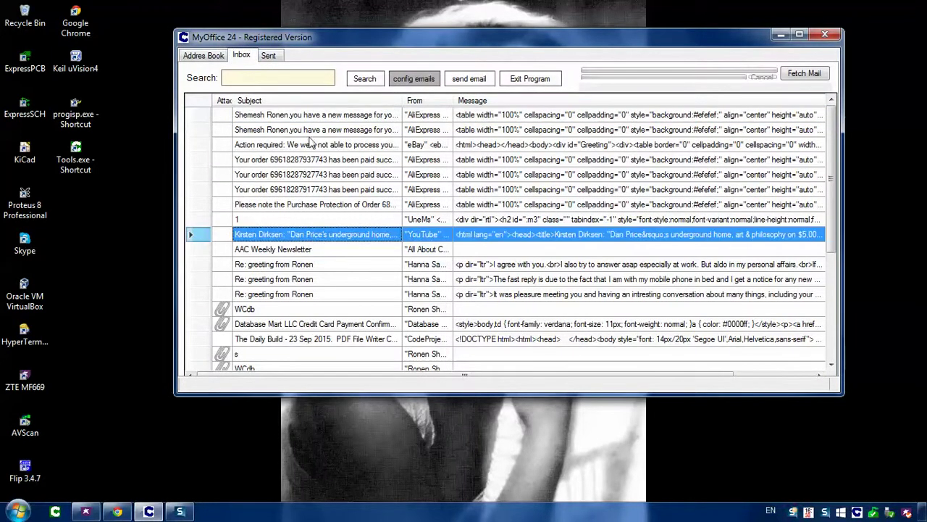
click(268, 55)
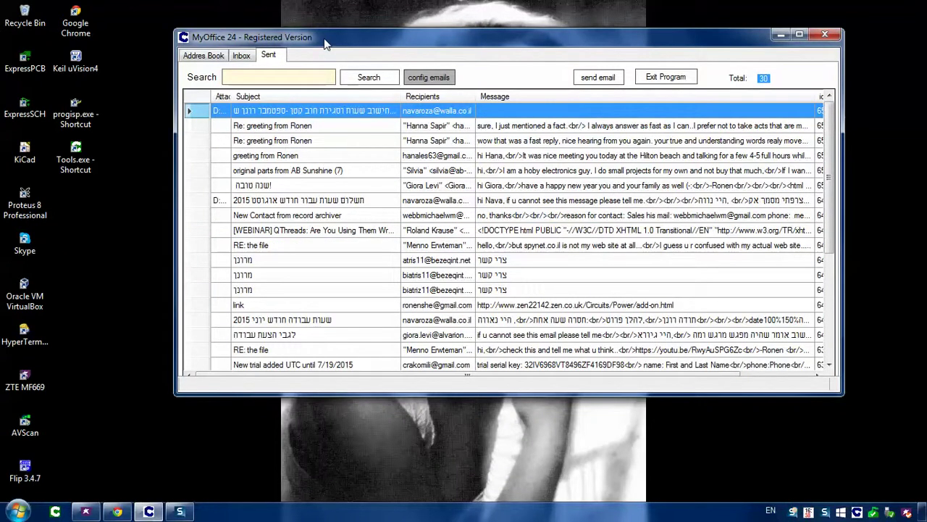
click(242, 58)
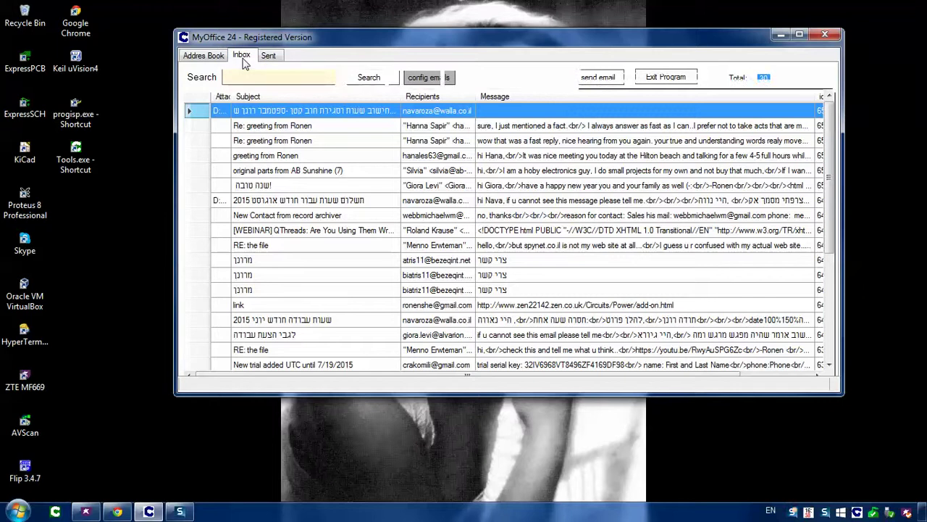
click(213, 60)
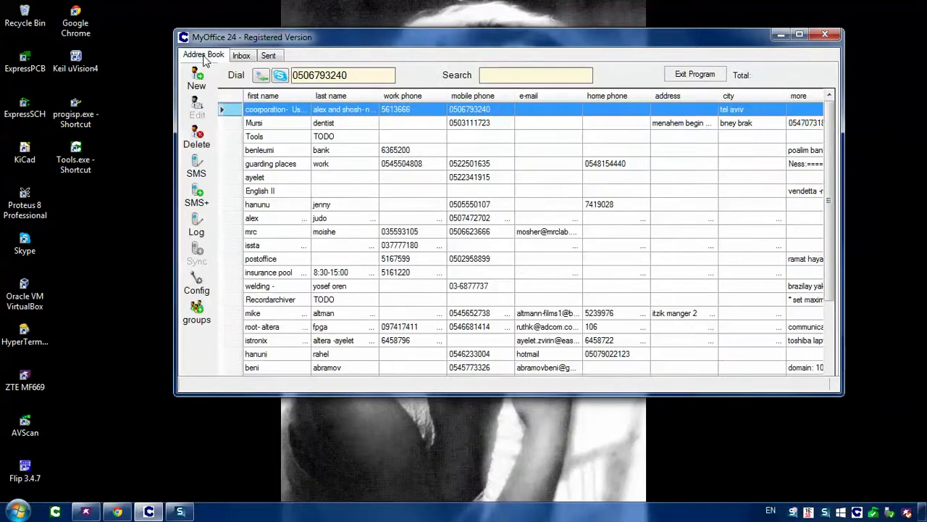
click(412, 245)
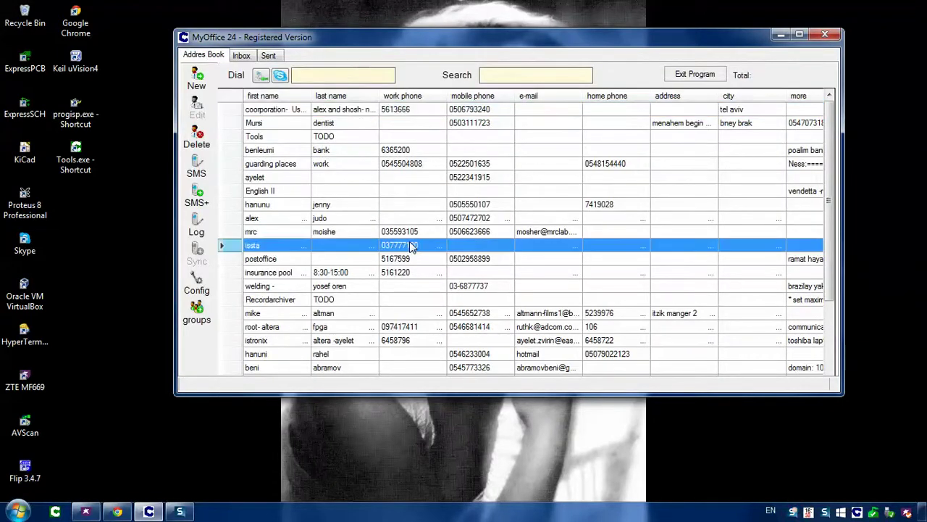
click(414, 193)
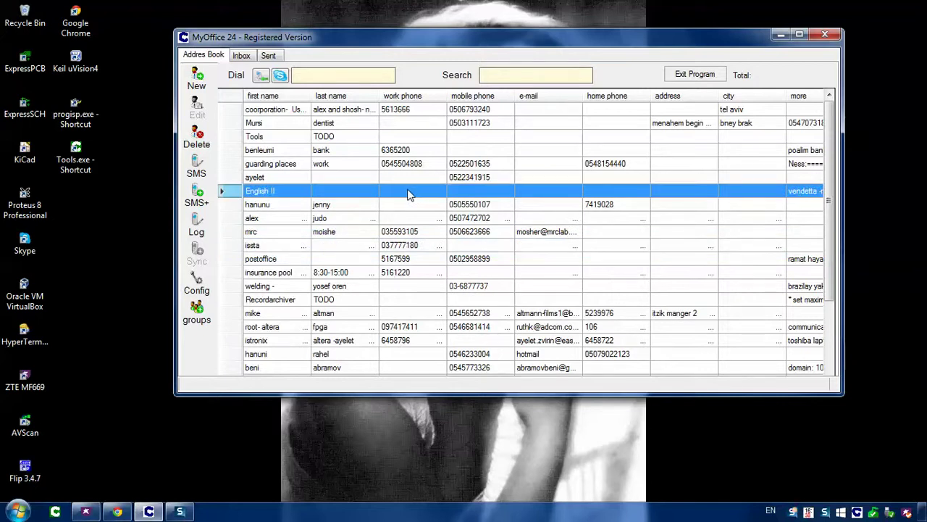
click(194, 205)
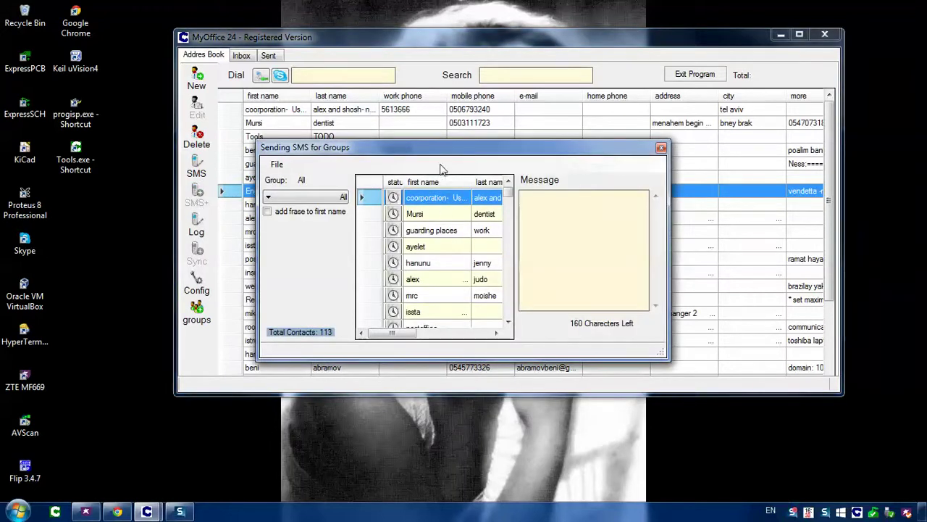
drag(441, 155, 288, 77)
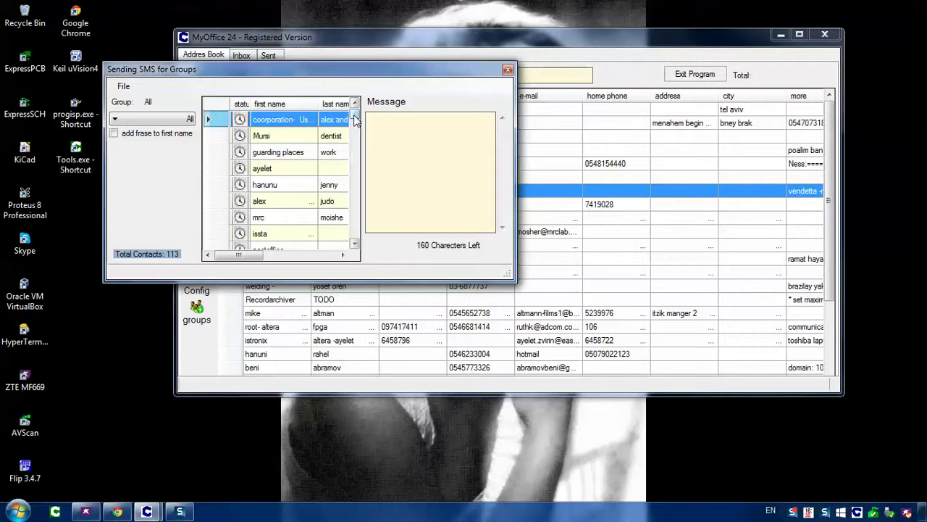
click(507, 68)
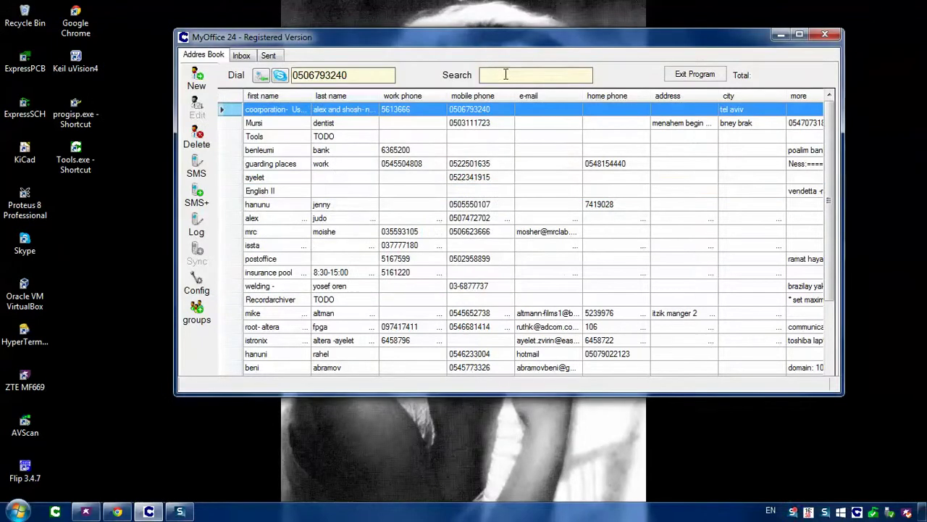
Open the dentist's contact record to examine its mobile number, and close it without changes
double_click(281, 125)
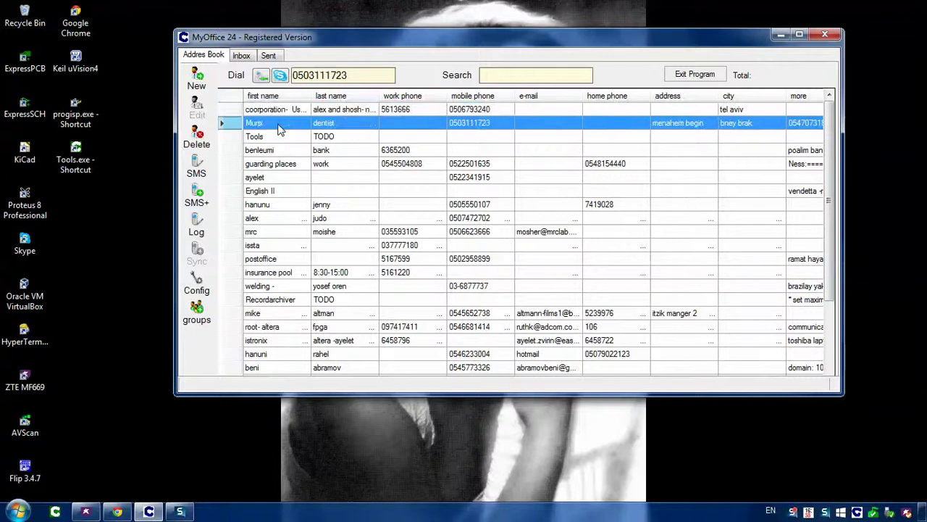
drag(418, 205, 335, 215)
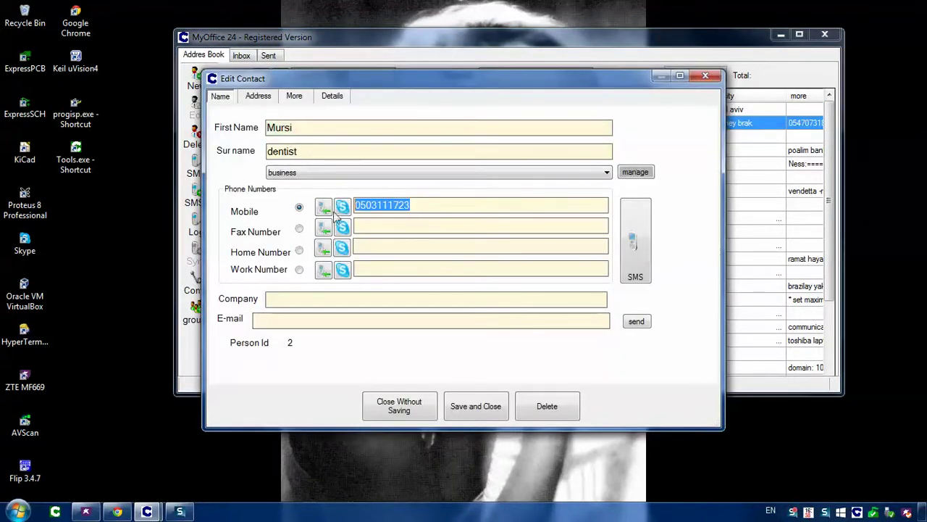
click(701, 77)
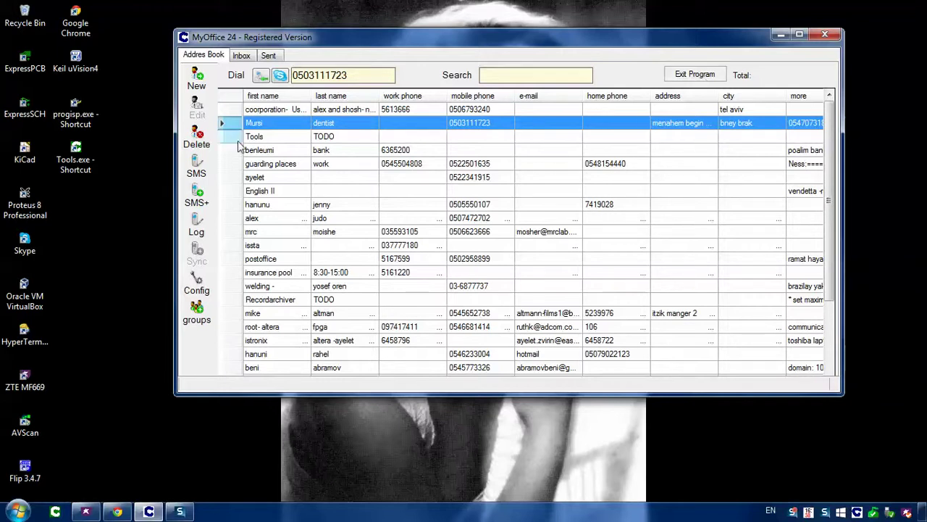
Open the group SMS window, browse the business and fish groups, and set the recipient group to RS232
click(195, 203)
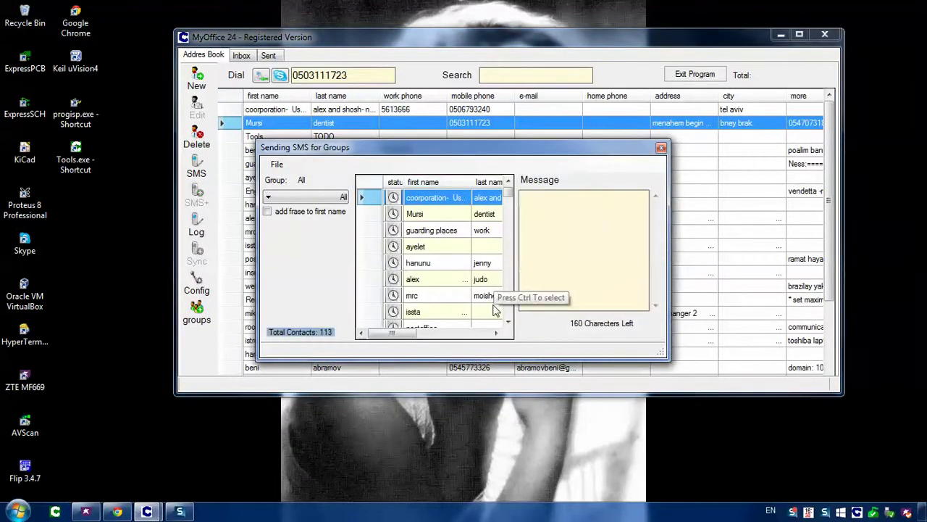
click(433, 216)
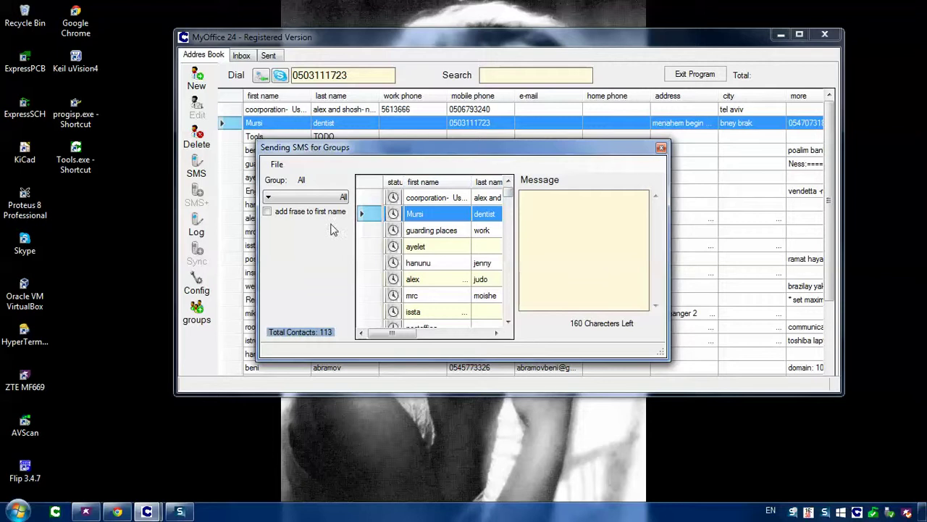
click(303, 199)
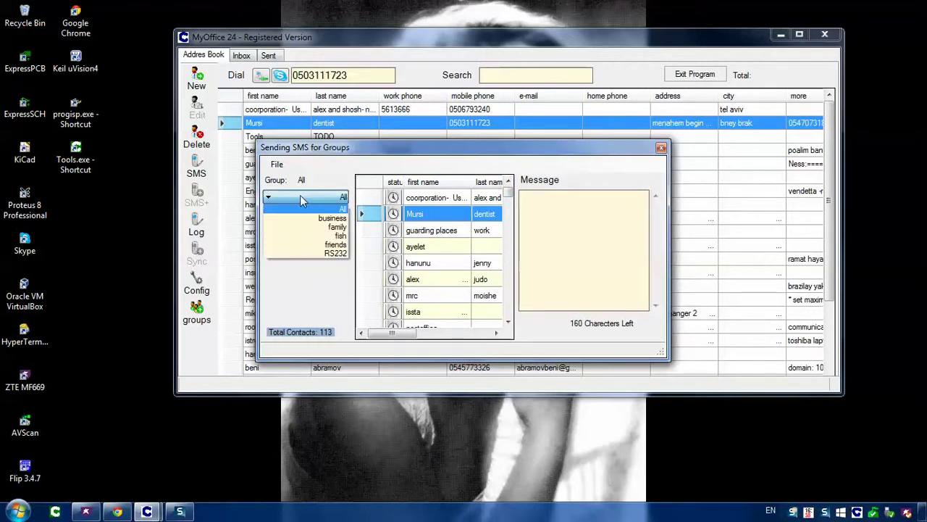
click(331, 218)
click(316, 205)
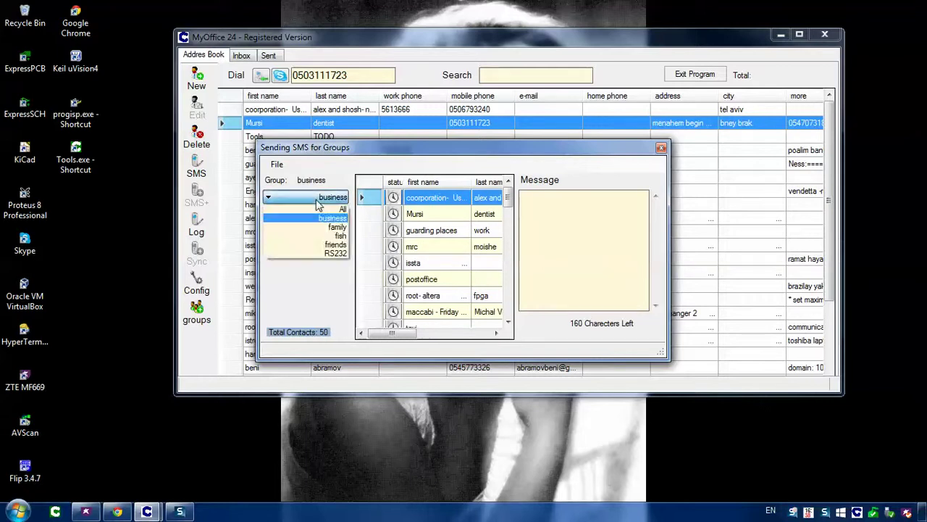
click(320, 236)
click(312, 201)
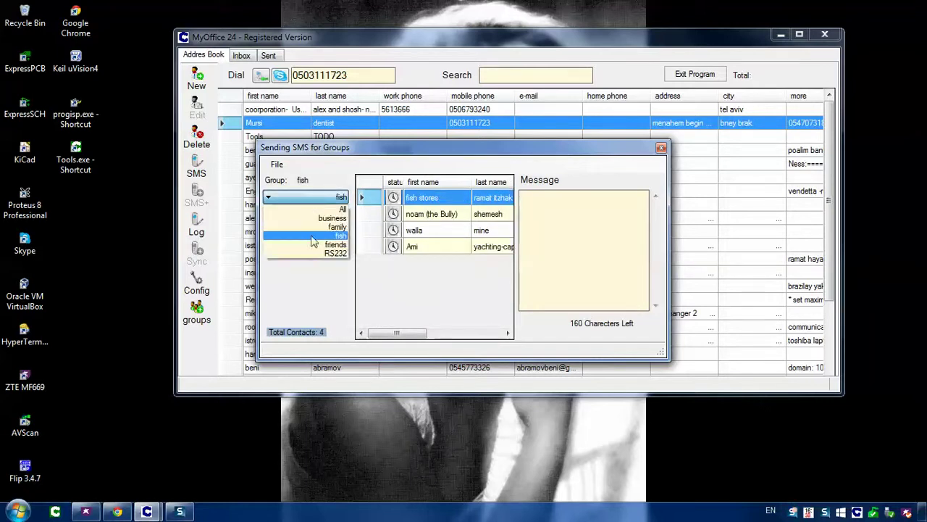
click(315, 254)
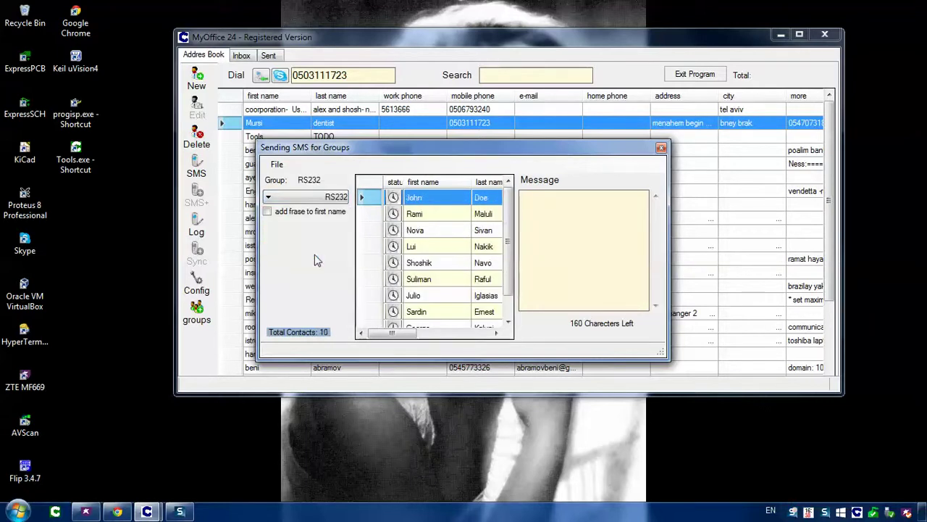
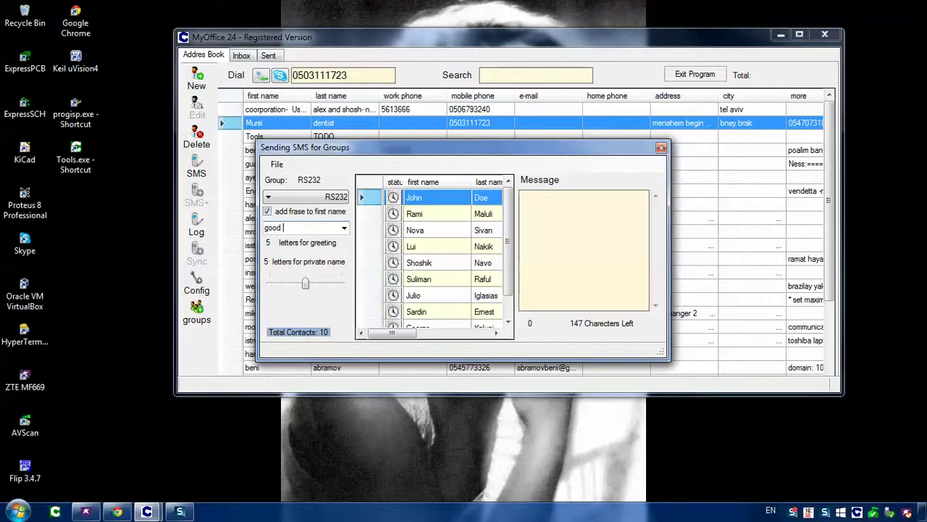
Set the greeting phrase added to each recipient's first name to "hi friend"
text(eve)
key(BackSpace)
key(BackSpace)
key(BackSpace)
key(BackSpace)
key(BackSpace)
key(BackSpace)
key(BackSpace)
key(BackSpace)
text(hi friend)
Compare the lengths of the recipients' first names and set the letters reserved for the private name to 7
drag(418, 262, 418, 280)
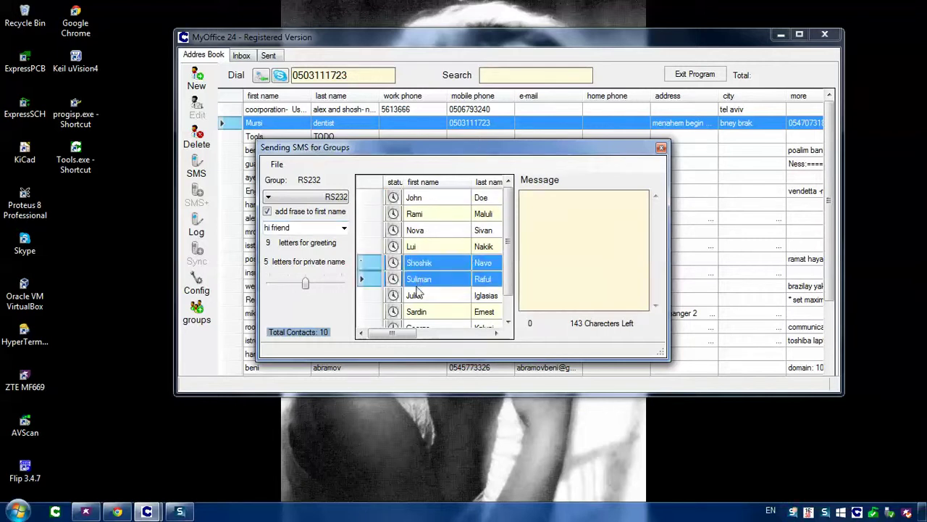
click(419, 281)
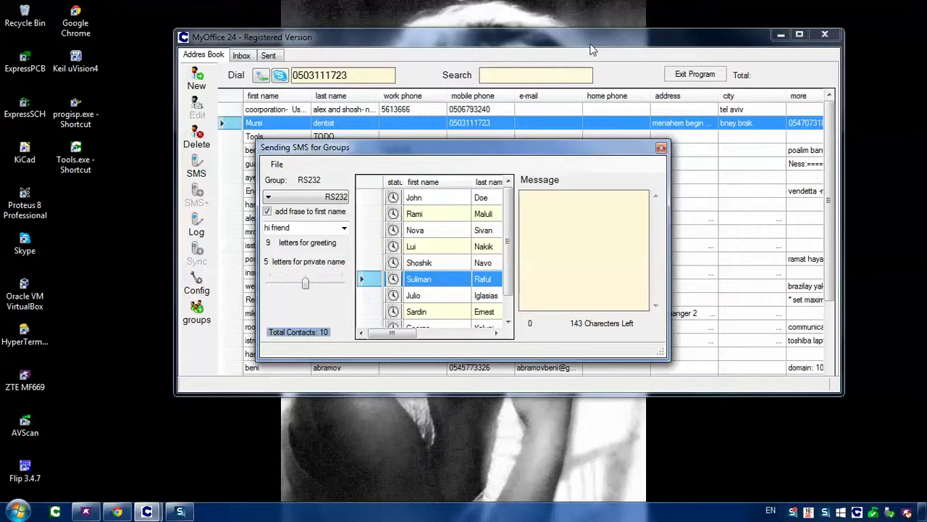
click(585, 234)
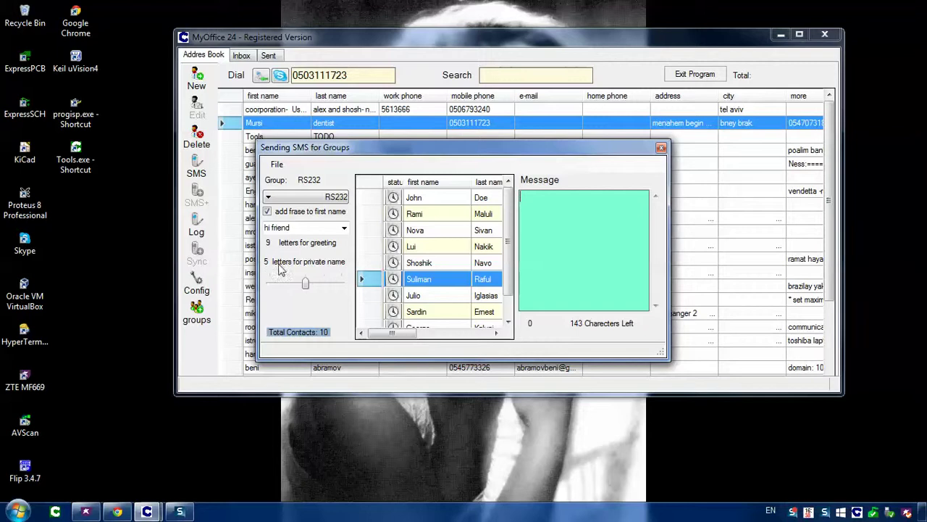
click(414, 200)
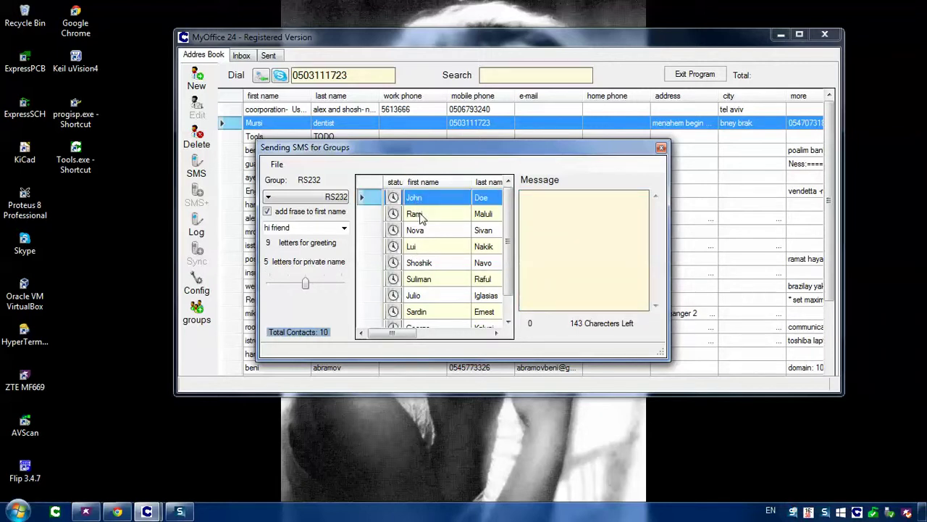
click(420, 265)
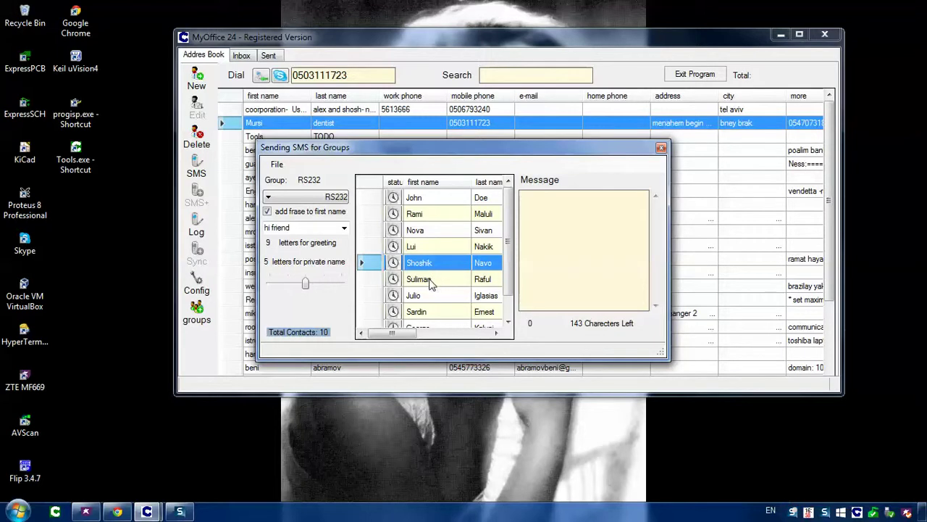
click(417, 284)
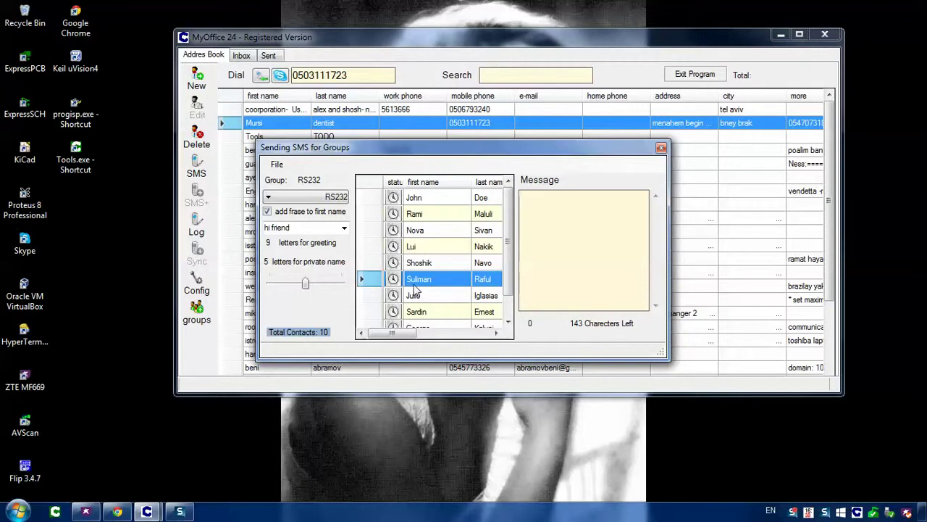
drag(307, 286, 341, 287)
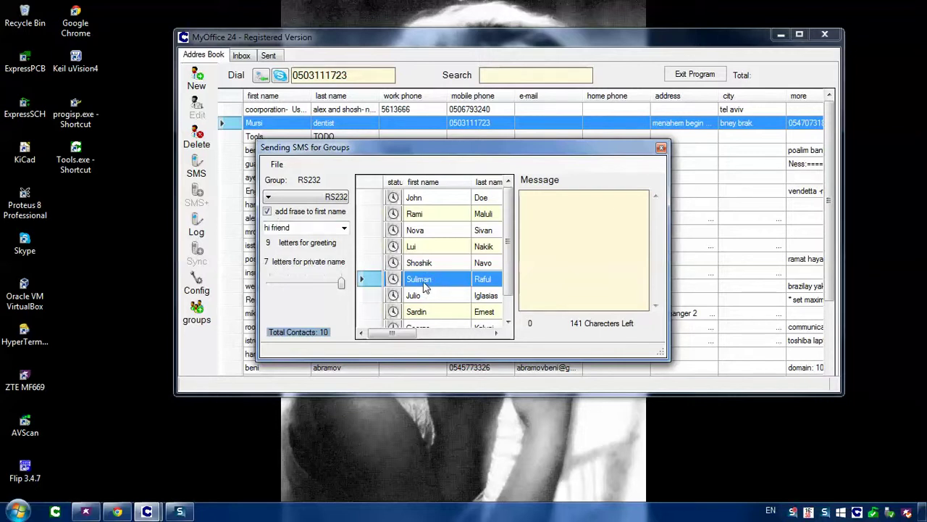
click(558, 284)
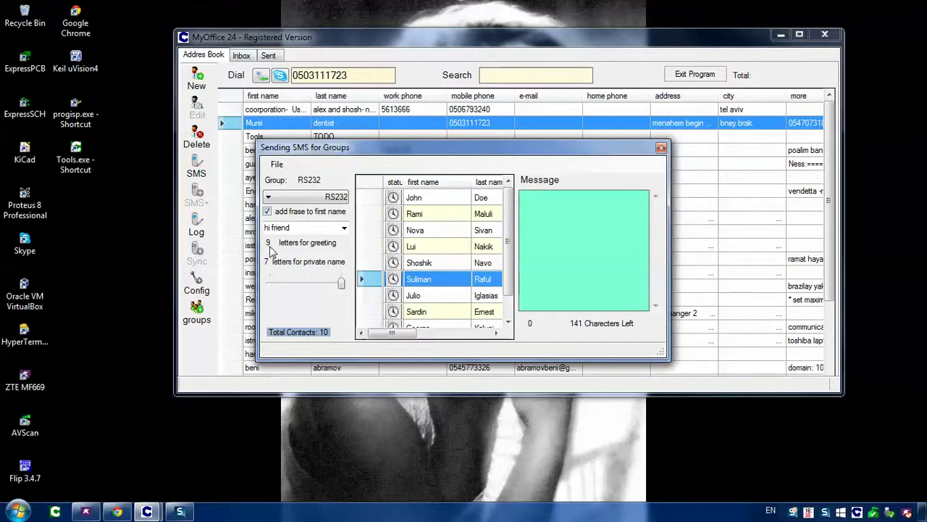
click(293, 227)
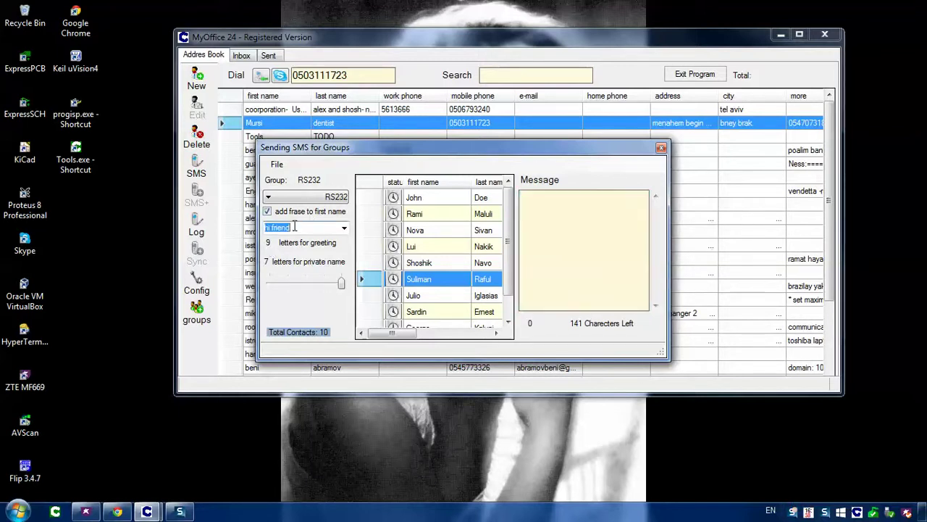
key(Left)
key(Left)
key(Left)
key(Left)
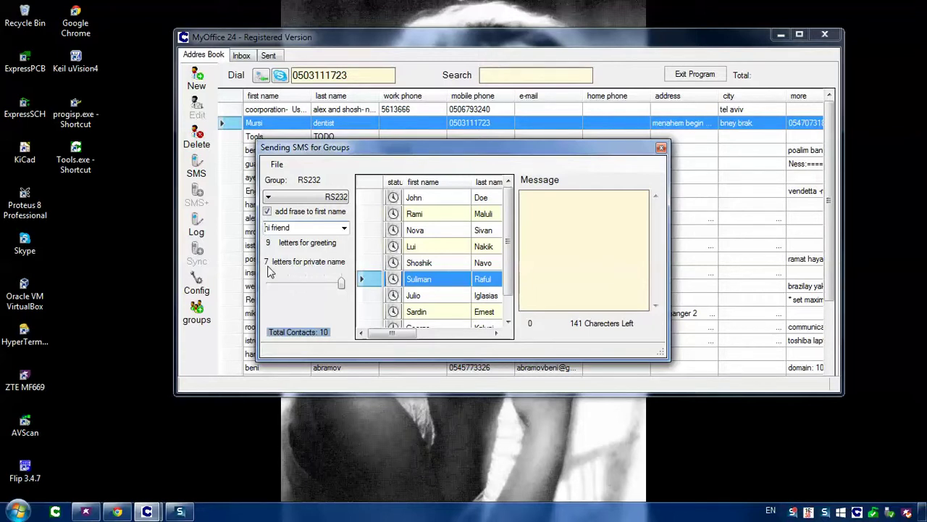
Begin the group SMS message with the text "please visit my web site for updates"
click(557, 250)
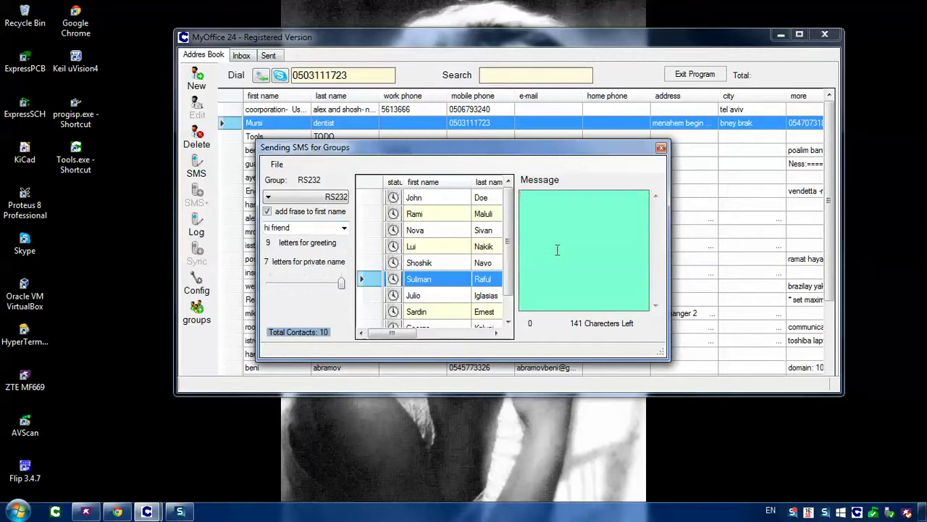
key(BackSpace)
text(please)
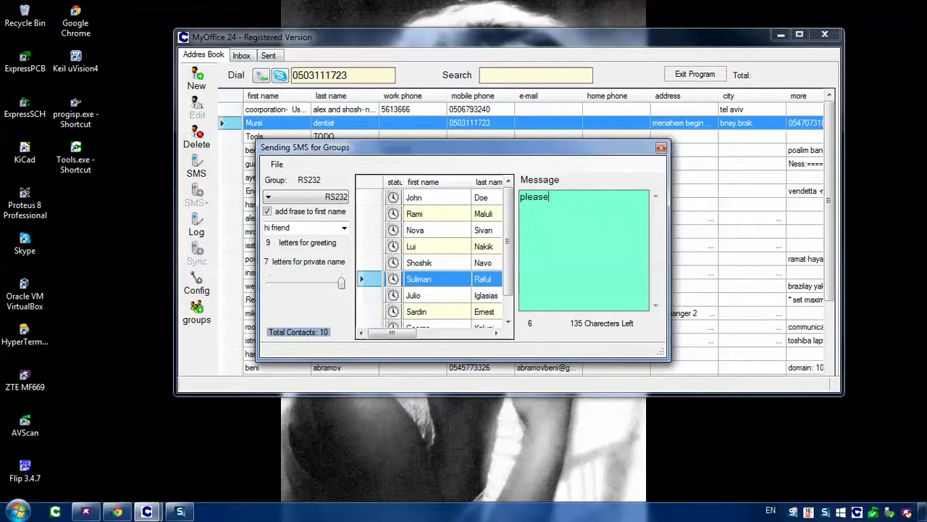
text( come t)
key(BackSpace)
key(BackSpace)
key(BackSpace)
key(BackSpace)
key(BackSpace)
key(BackSpace)
key(BackSpace)
text(vis)
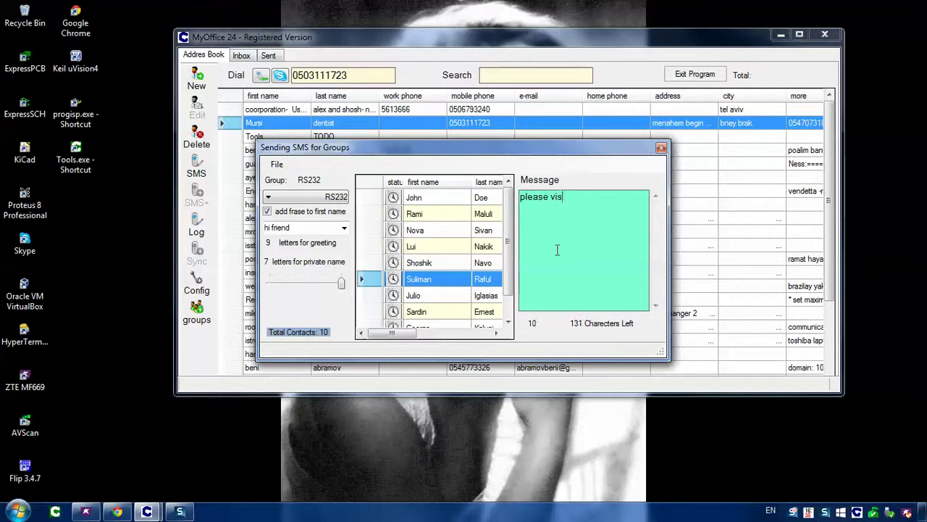
text(it my web site for u)
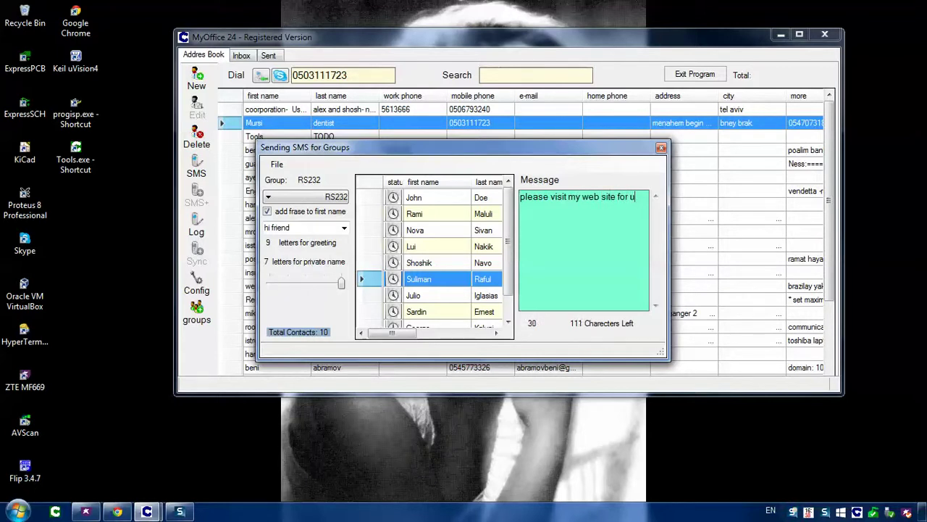
text(pdates)
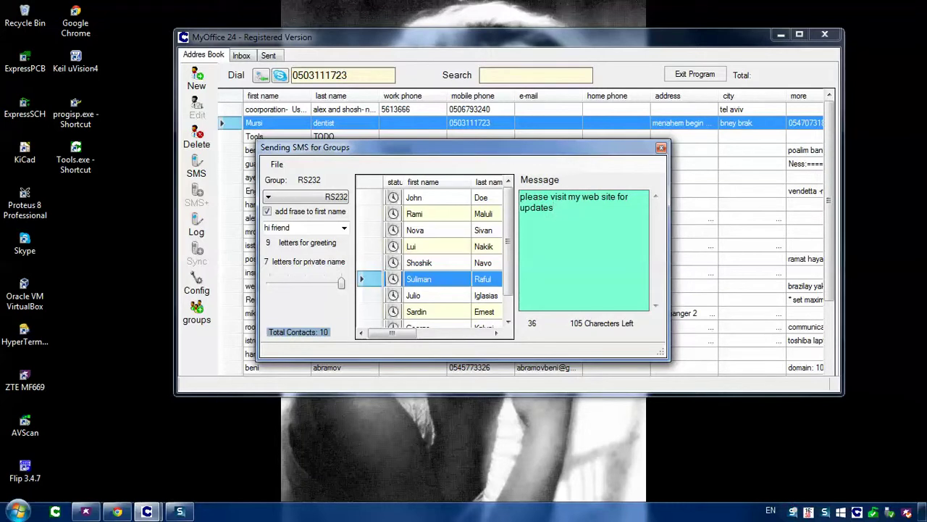
Continue the message with "because I have a new applet to offer you, you can see whet us about and tell me if you need any help"
text( because I have a new a)
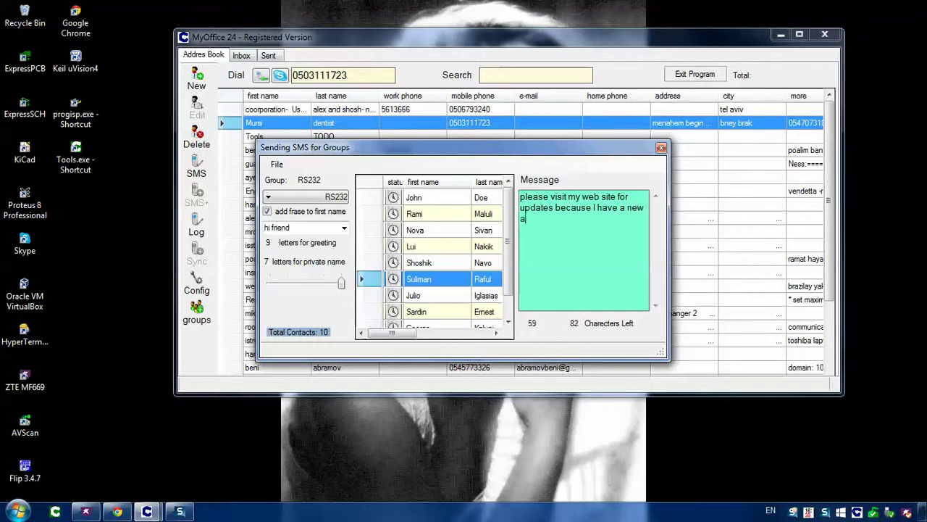
text(pplet to offer you)
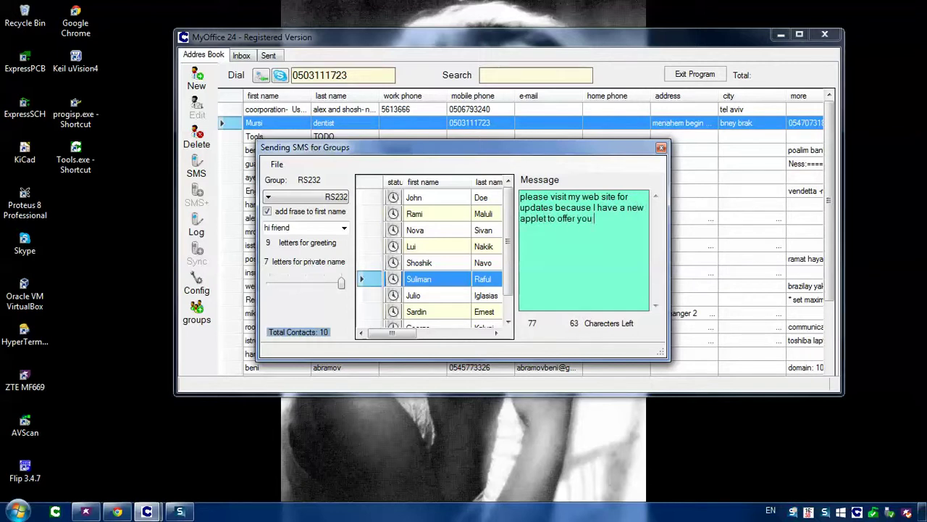
text(, you can see whe)
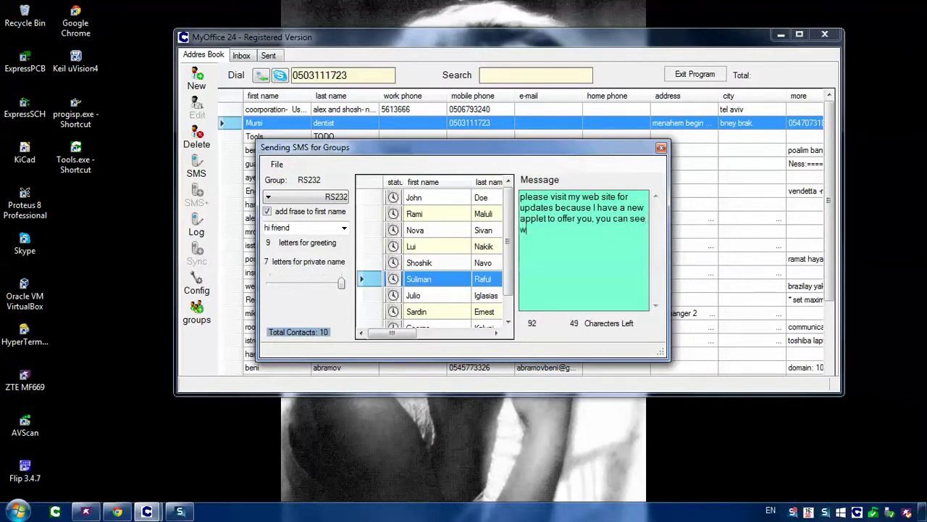
text(t us about and)
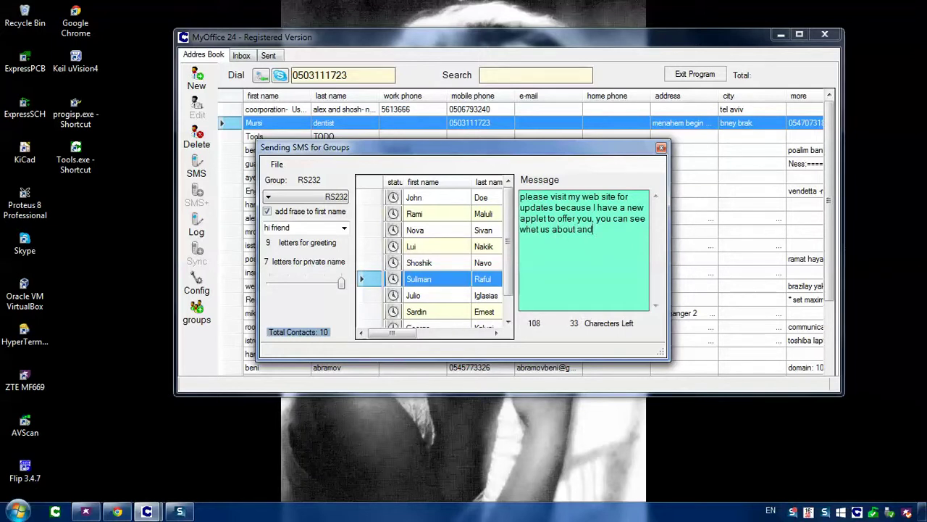
text( tell me if yopu)
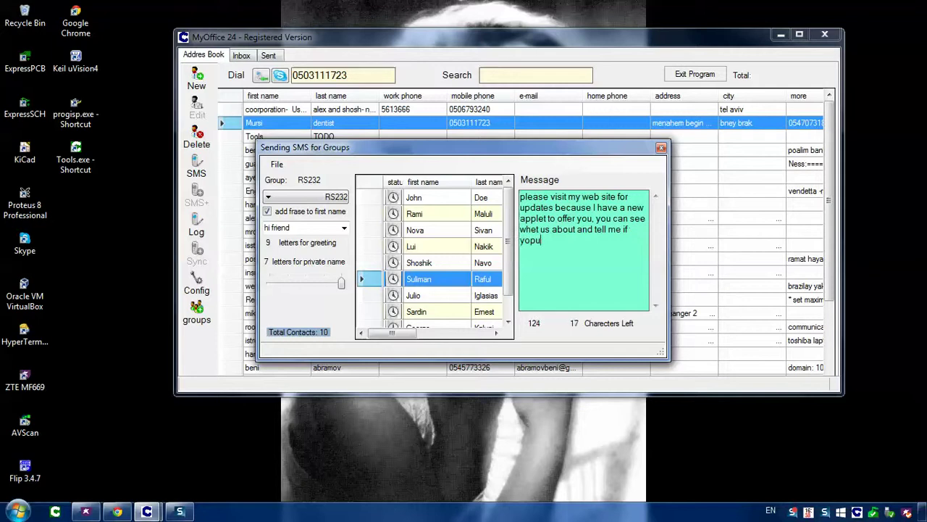
key(BackSpace)
key(BackSpace)
text(ou need any help)
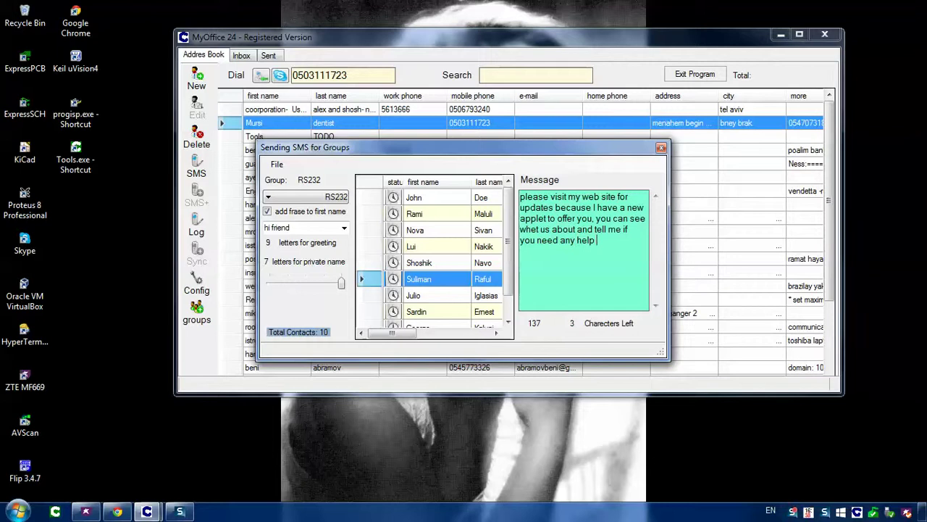
Try to use up the message's remaining characters by adding "tvv" after the last word
text( to)
key(BackSpace)
text(vv)
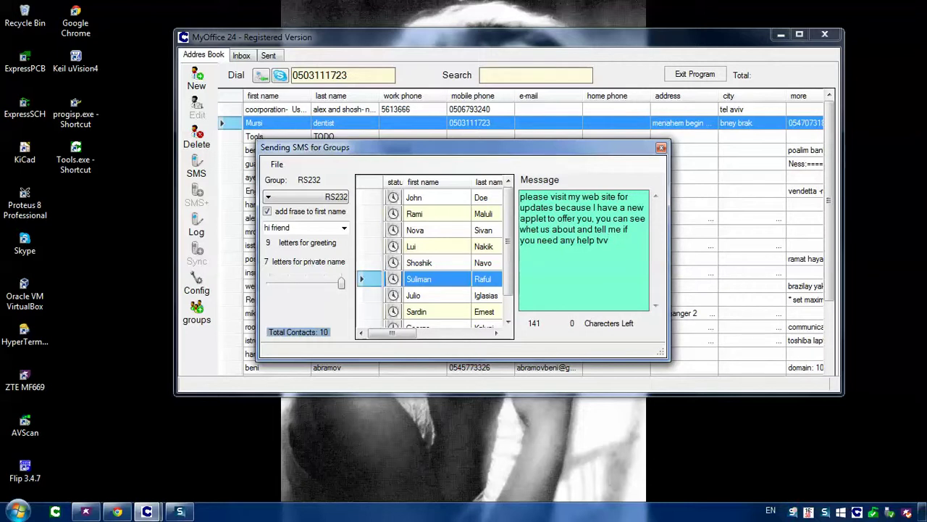
Replace everything after "tell me if you" in the message with "interested it is."
key(BackSpace)
key(BackSpace)
key(BackSpace)
key(BackSpace)
key(BackSpace)
key(BackSpace)
key(BackSpace)
key(BackSpace)
key(BackSpace)
key(BackSpace)
key(BackSpace)
key(BackSpace)
key(BackSpace)
key(BackSpace)
key(BackSpace)
key(BackSpace)
key(BackSpace)
key(BackSpace)
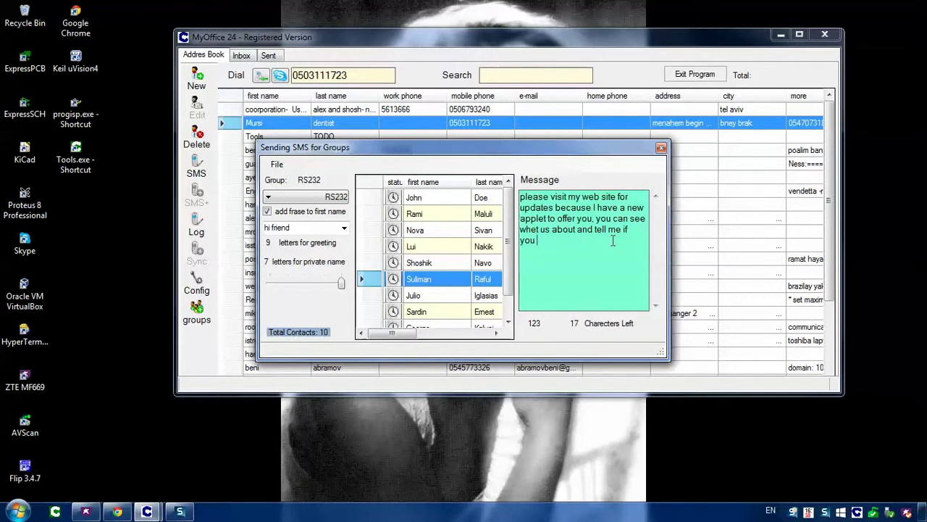
text(intere)
text(ste)
text(d it)
text( ht)
key(BackSpace)
key(BackSpace)
key(BackSpace)
text(!!!)
key(BackSpace)
key(BackSpace)
key(BackSpace)
text(is.)
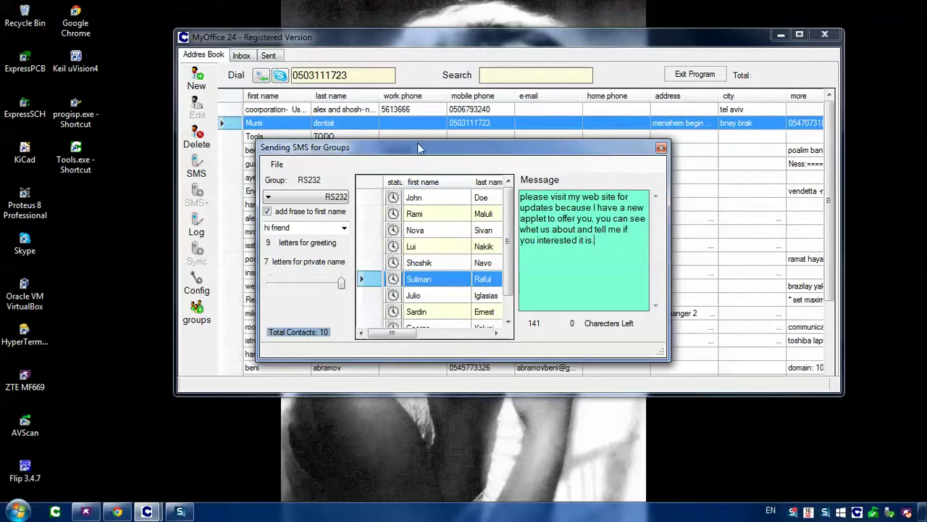
Move the group SMS window aside and examine the recipients' mobile phone numbers, including the first contact's
drag(454, 150, 255, 100)
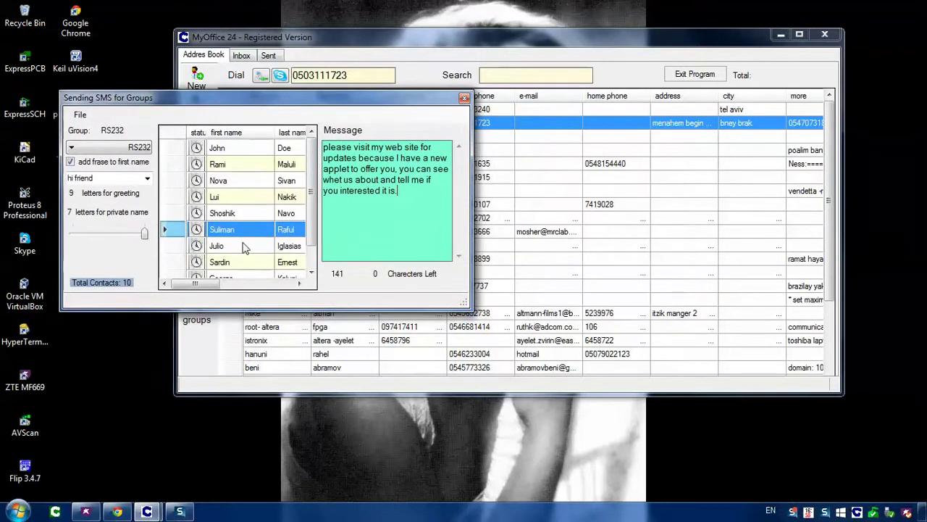
drag(195, 284, 267, 285)
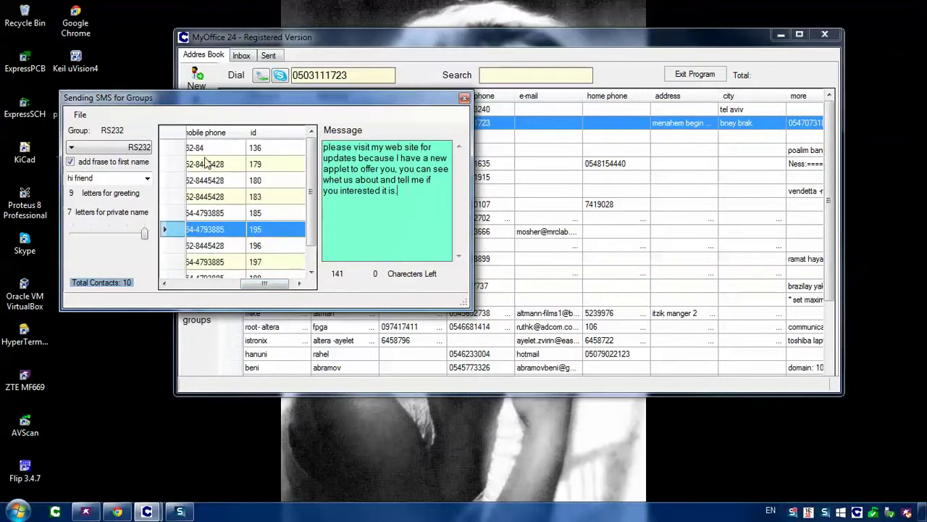
drag(208, 162, 209, 197)
drag(258, 286, 236, 286)
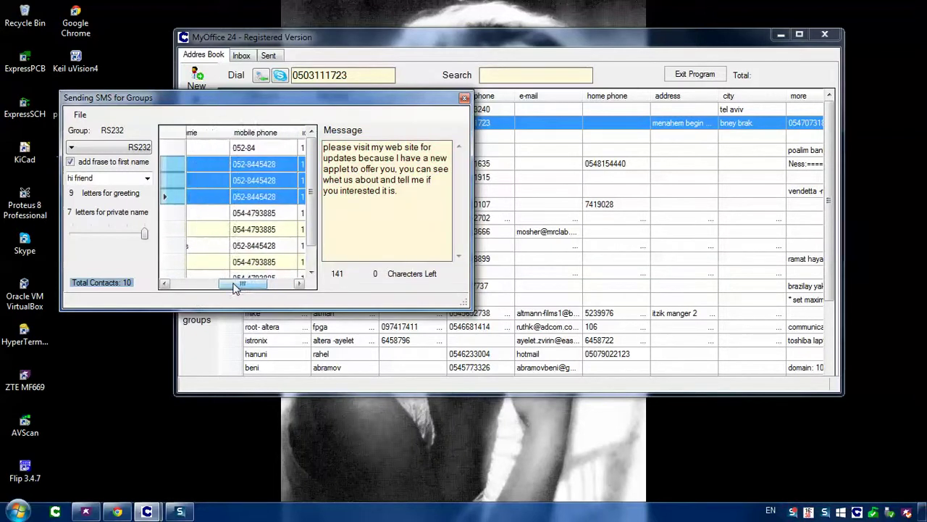
click(261, 148)
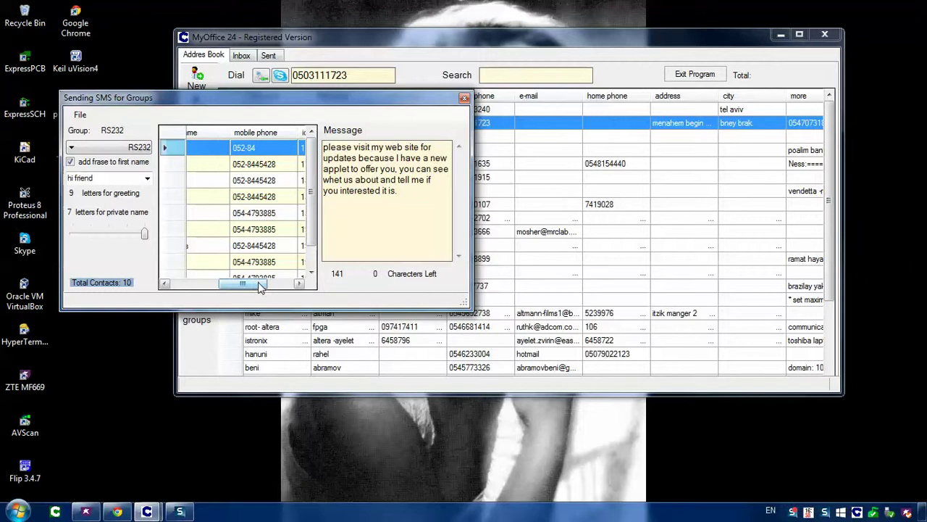
drag(262, 284, 211, 284)
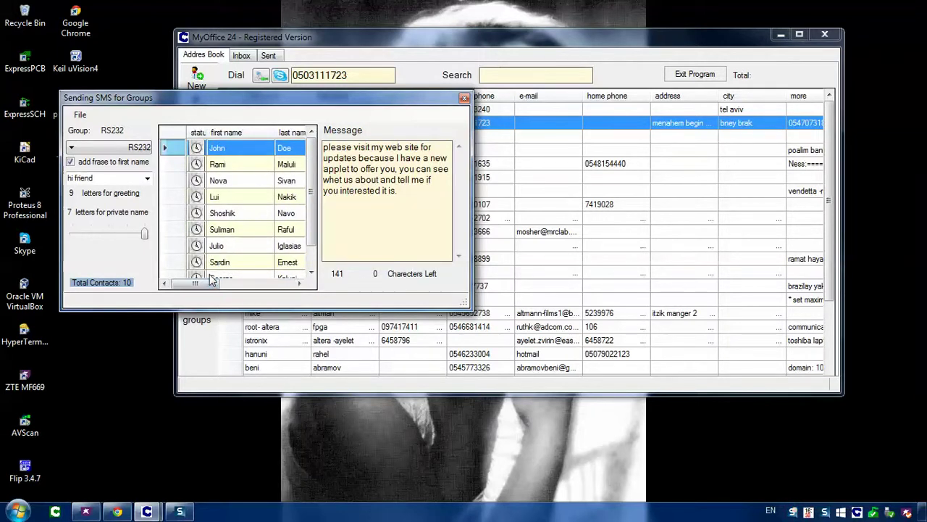
Send the message to the RS232 group via the Telit module and check the first recipients' delivery status
click(80, 115)
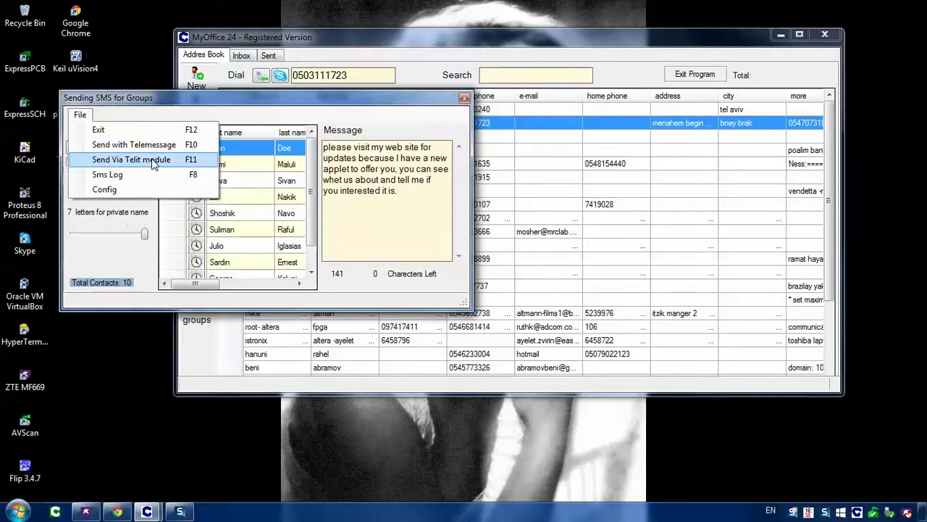
click(152, 158)
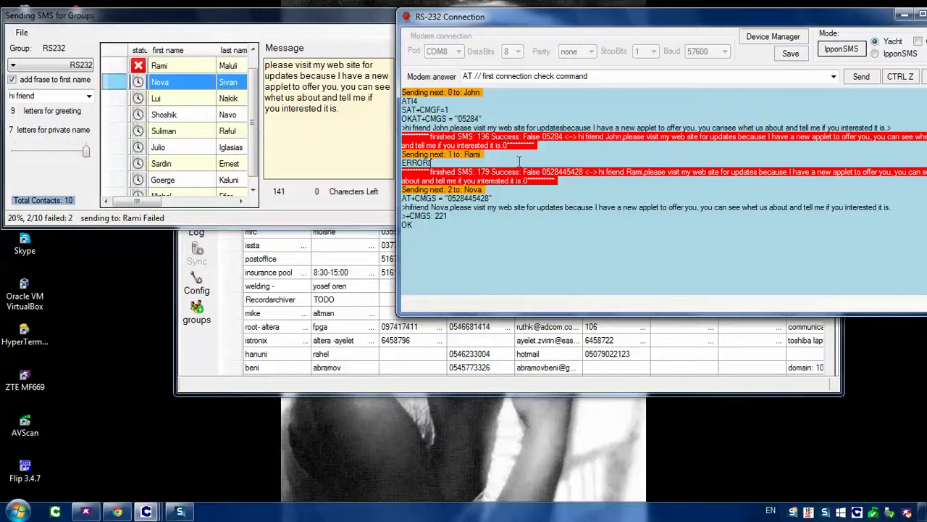
click(254, 117)
click(200, 84)
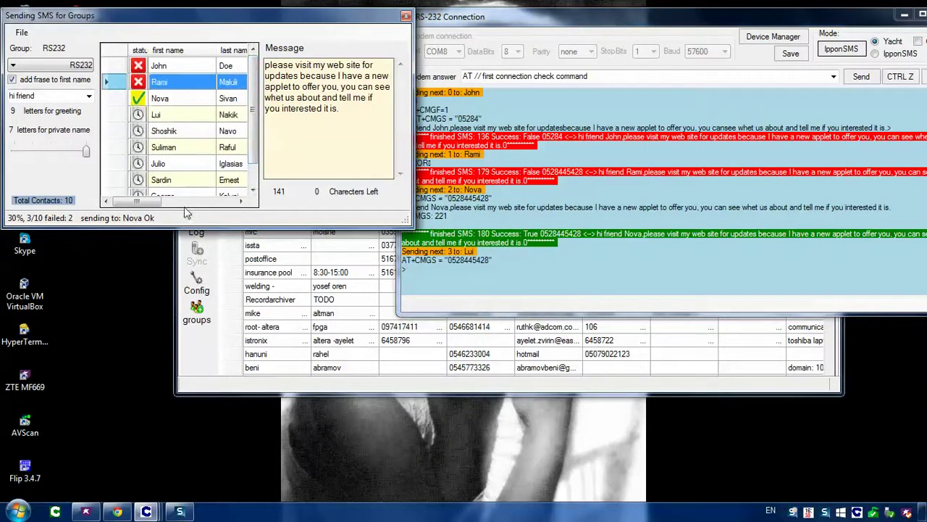
mouse_move(138, 203)
mouse_down()
mouse_move(194, 203)
mouse_move(140, 203)
mouse_up()
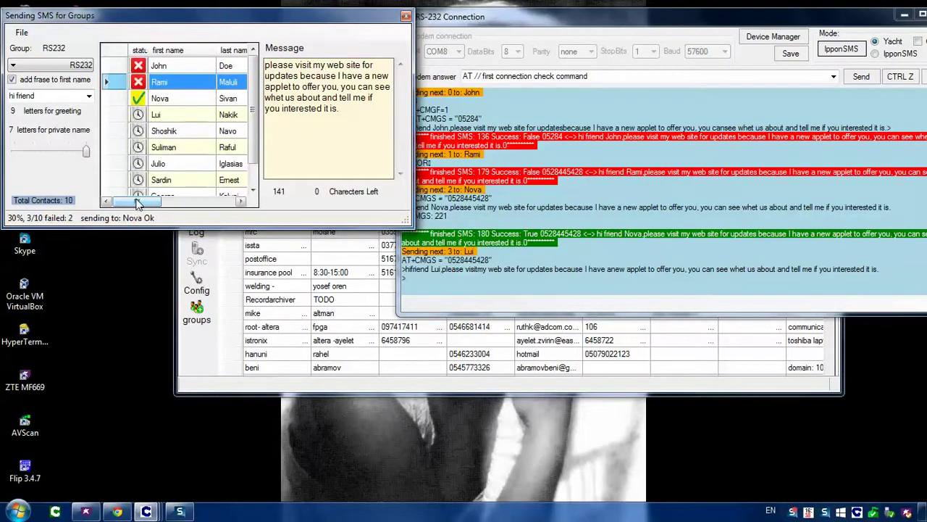
Examine the first recipient's entry in the RS-232 connection log, including its success flag, phone number and message text
click(522, 144)
drag(536, 145, 628, 127)
click(628, 126)
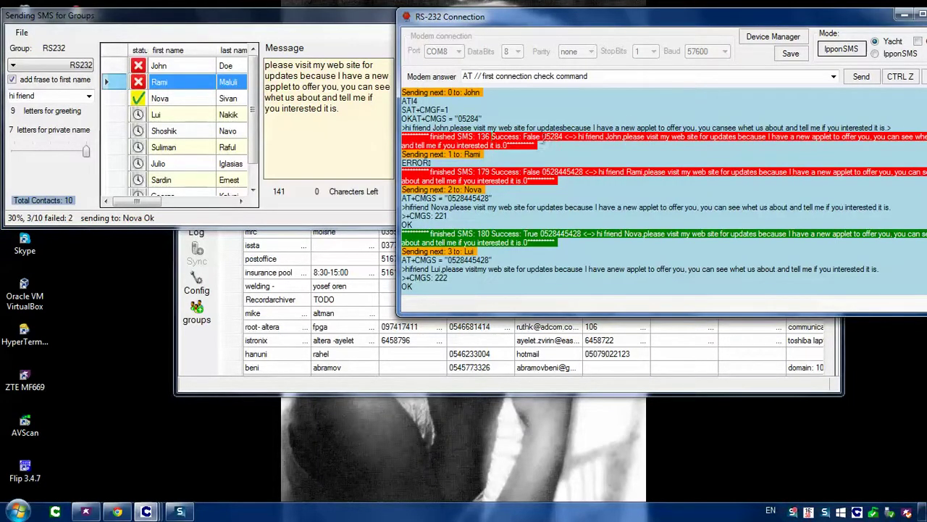
drag(491, 137, 540, 138)
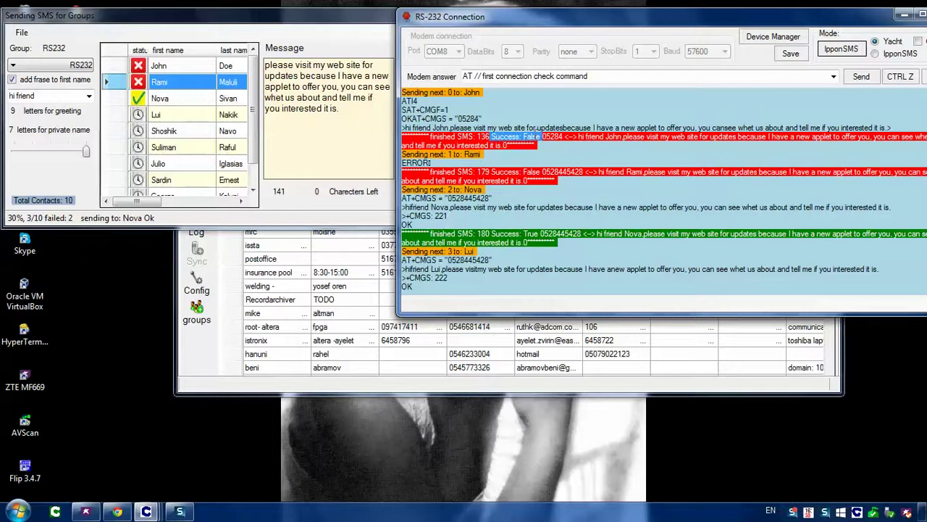
click(544, 137)
double_click(551, 137)
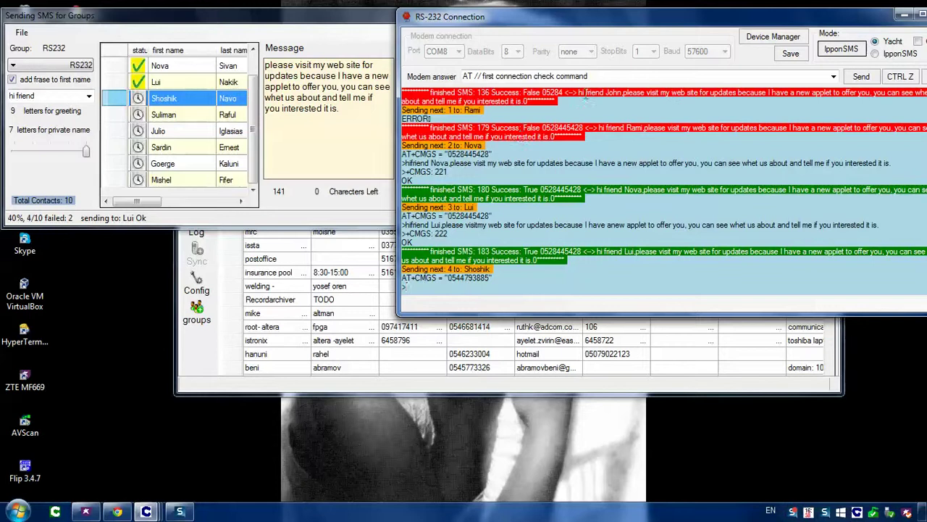
drag(584, 94, 772, 156)
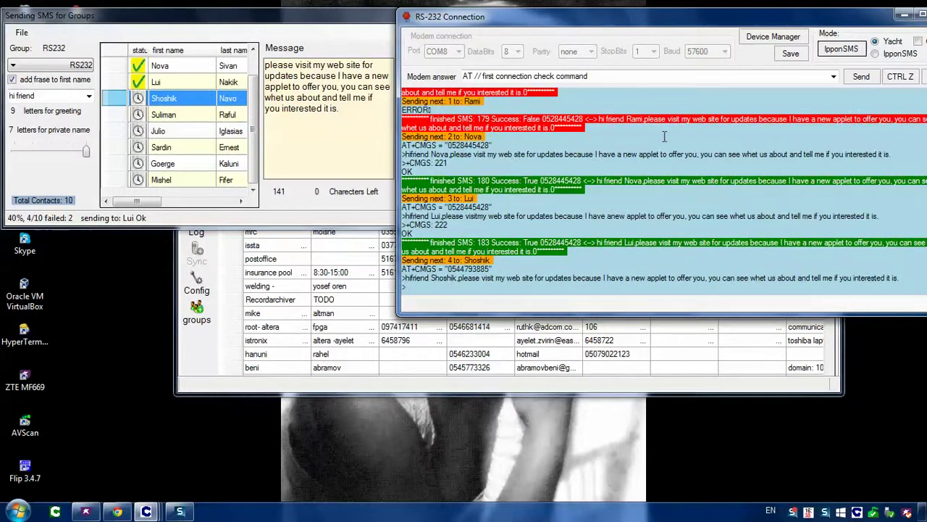
Compare the first recipients' statuses in the list with their log entries, including how each logged message ends
drag(253, 130, 253, 101)
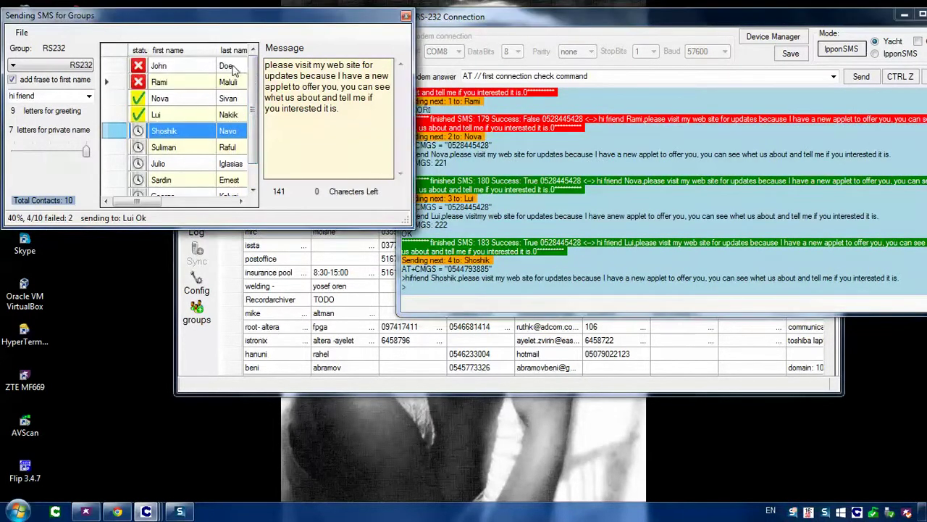
click(188, 70)
click(882, 137)
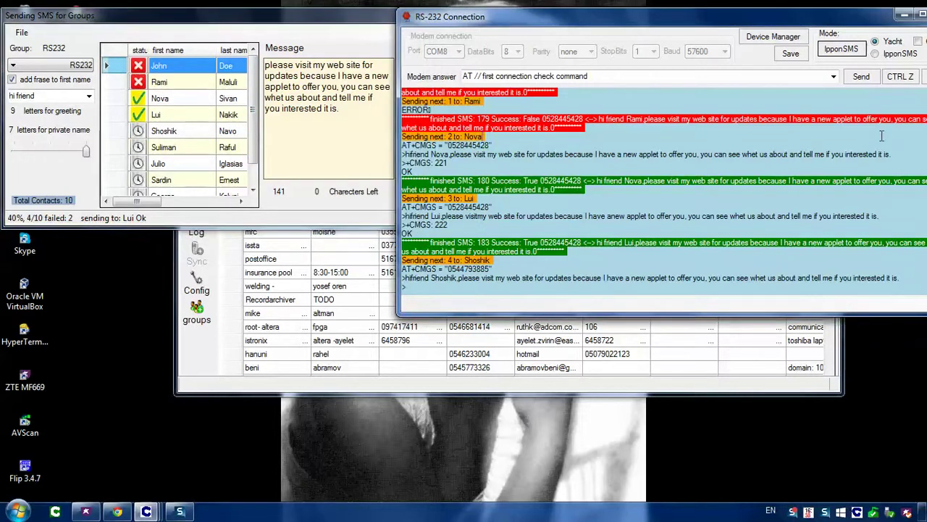
scroll(881, 136, up, 2)
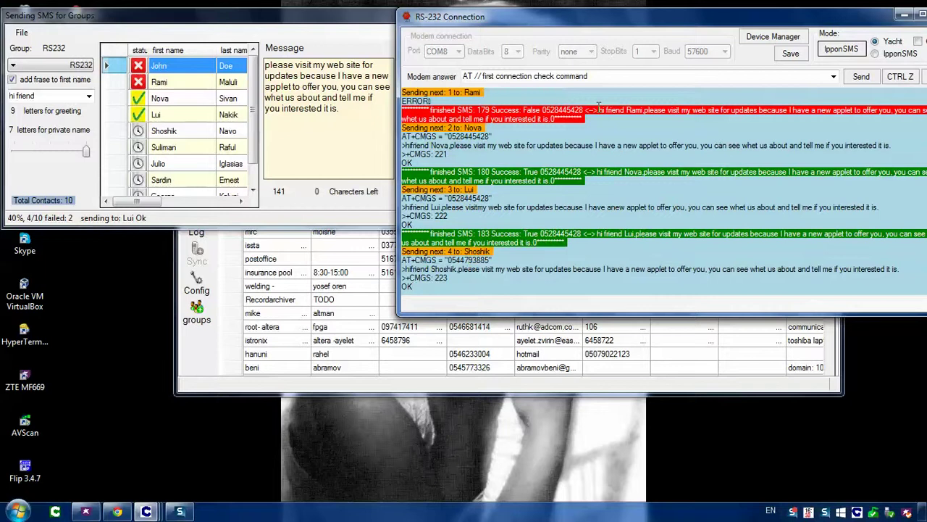
drag(550, 119, 505, 119)
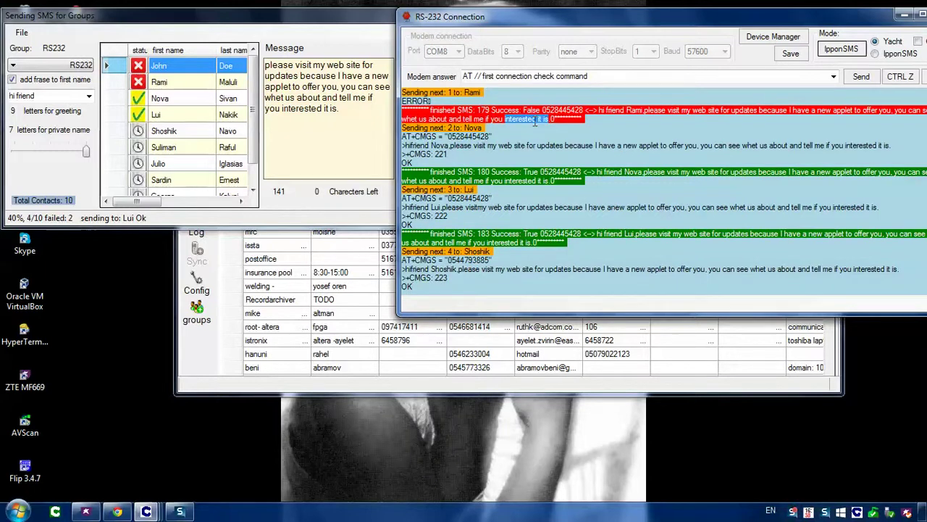
drag(550, 181, 556, 182)
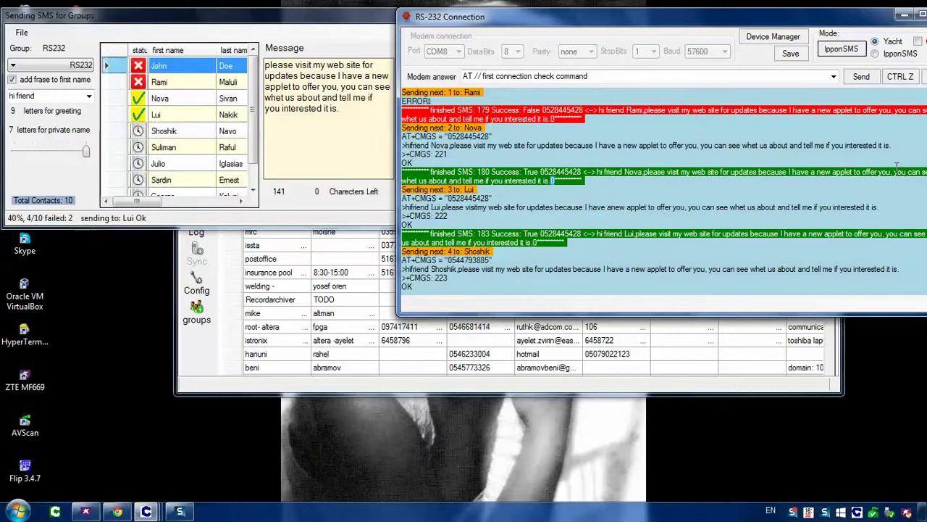
Move the RS-232 connection window fully into view and compare its latest log entries with the recipients' sending statuses
drag(823, 25, 782, 32)
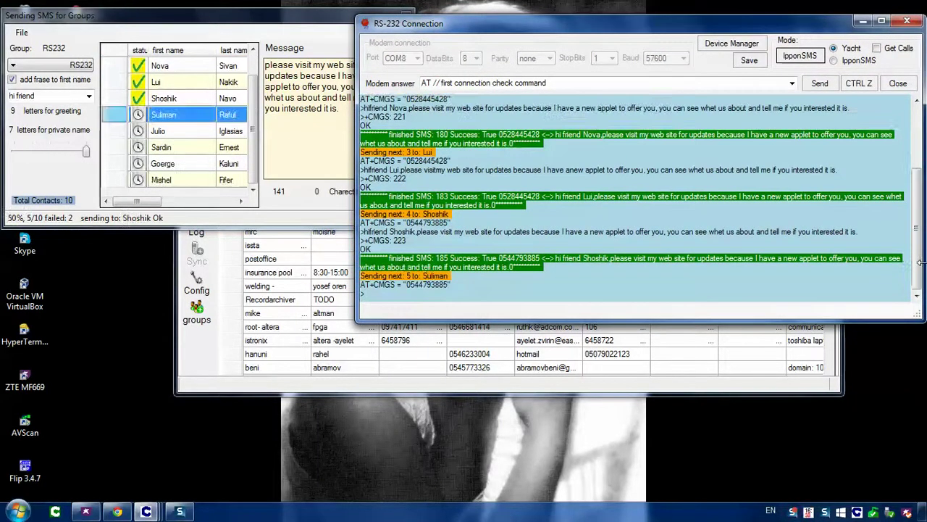
drag(916, 254, 916, 250)
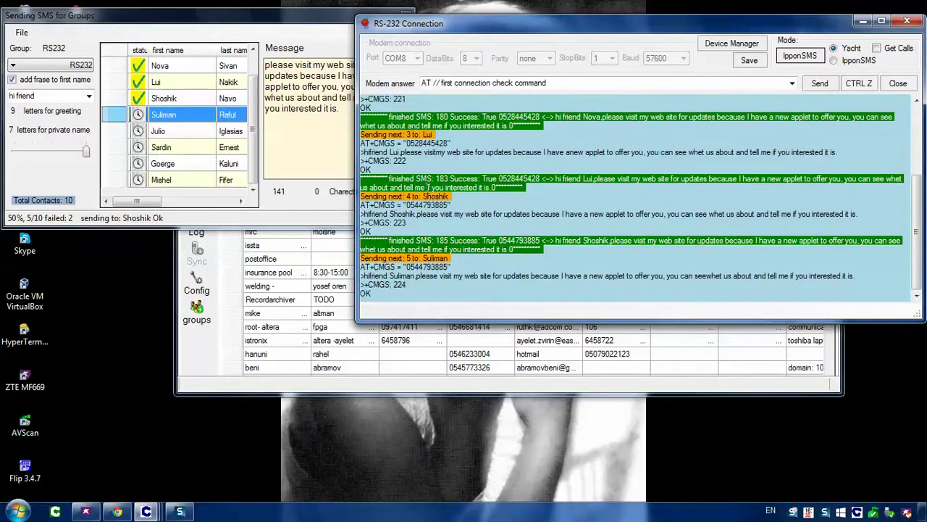
click(173, 104)
shift+click(168, 116)
click(166, 119)
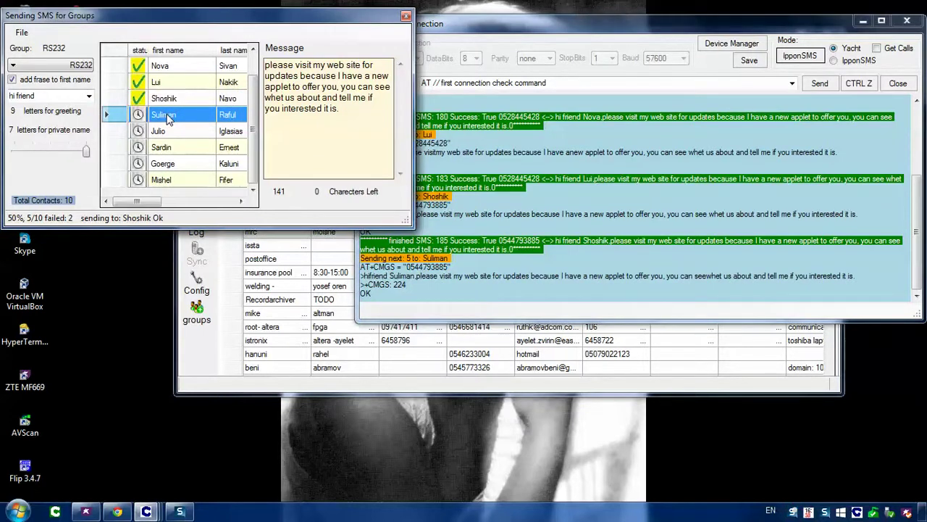
Examine the phone number in the third successful recipient's entry of the RS-232 connection log while sending continues
click(582, 219)
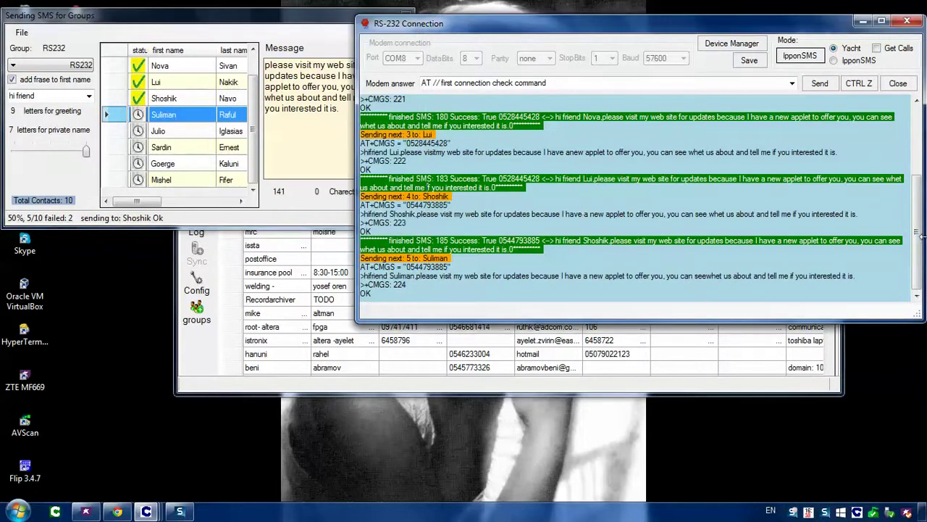
drag(917, 250, 919, 197)
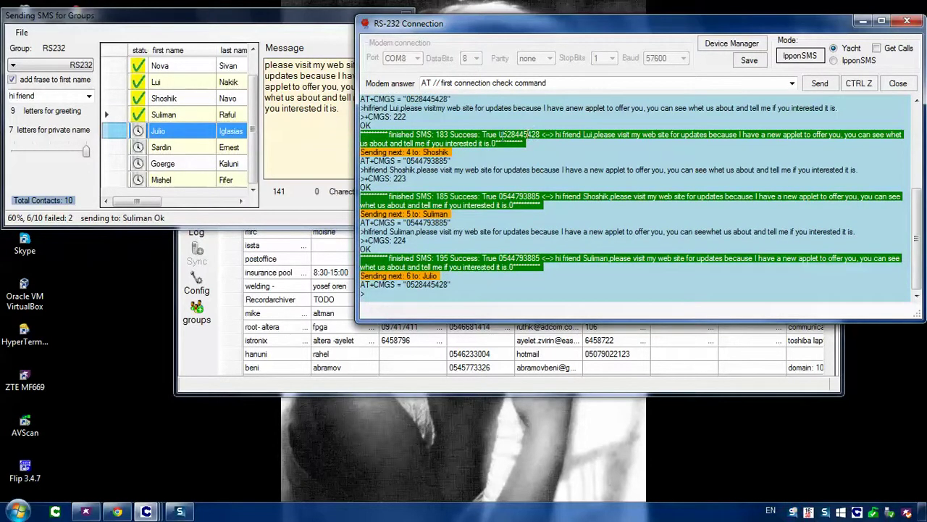
drag(499, 125, 540, 122)
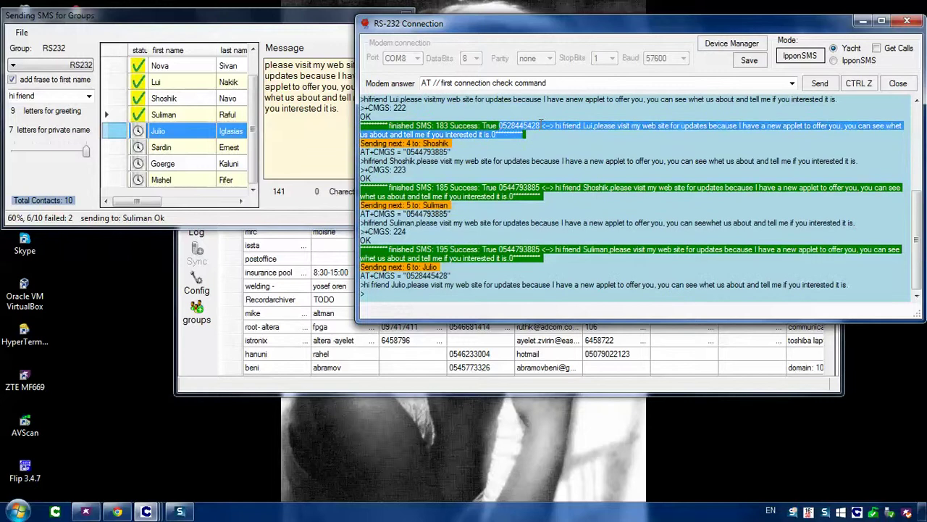
click(540, 121)
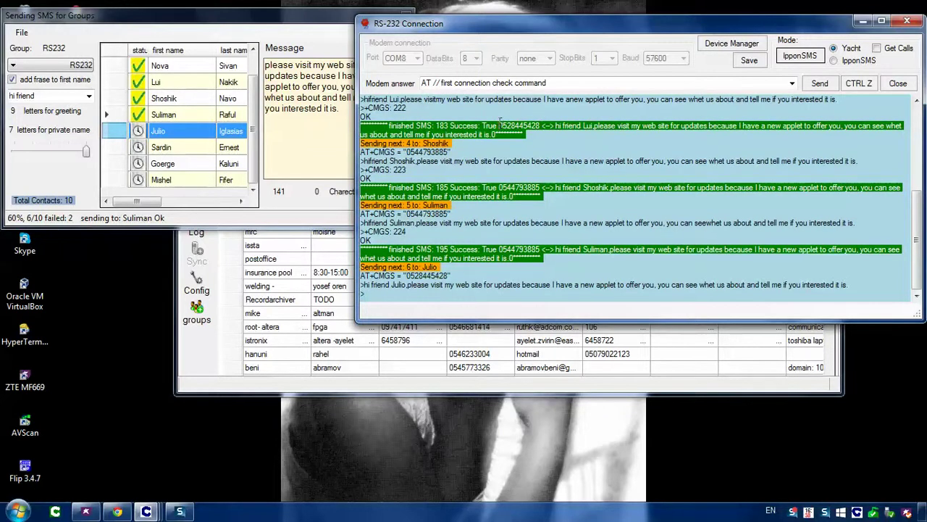
drag(499, 125, 540, 125)
click(542, 126)
drag(917, 216, 919, 136)
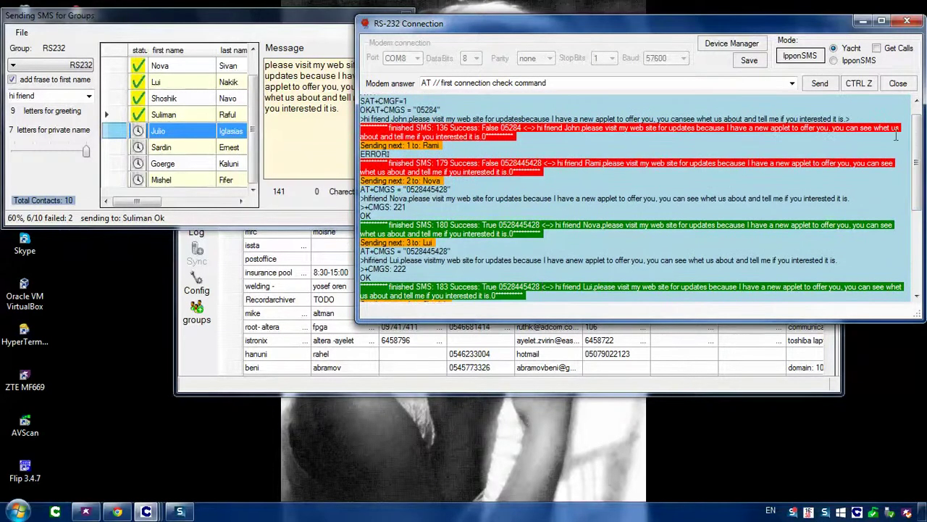
Examine the failed entries in the RS-232 log and compare them with the first recipients' statuses in the group list
drag(499, 161, 542, 158)
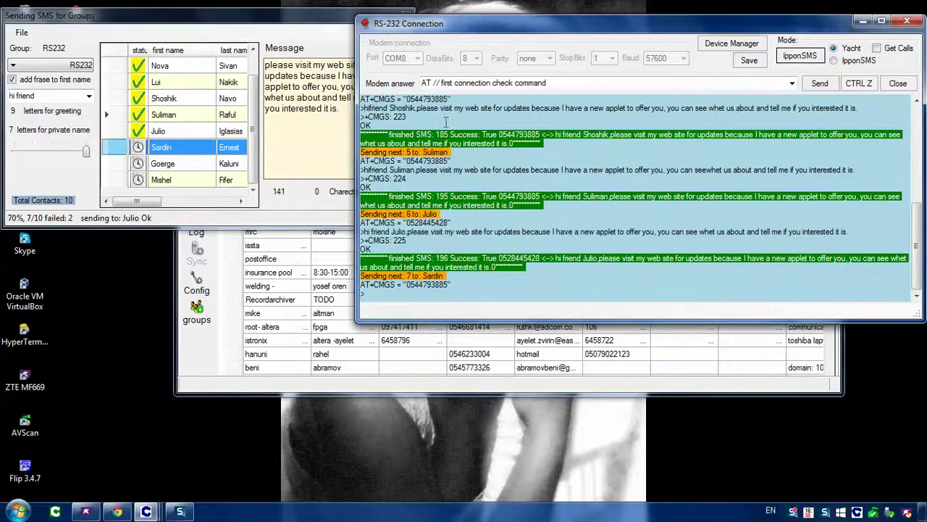
scroll(578, 169, up, 15)
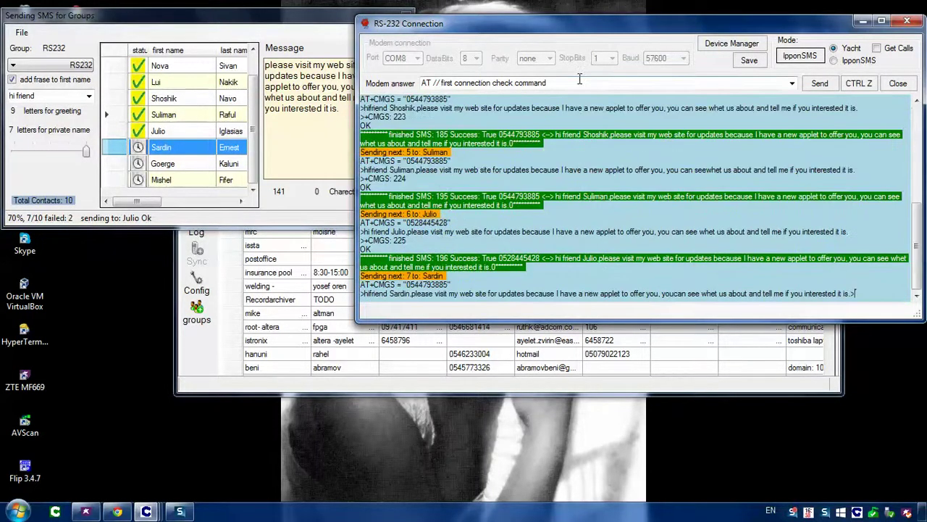
scroll(573, 132, up, 12)
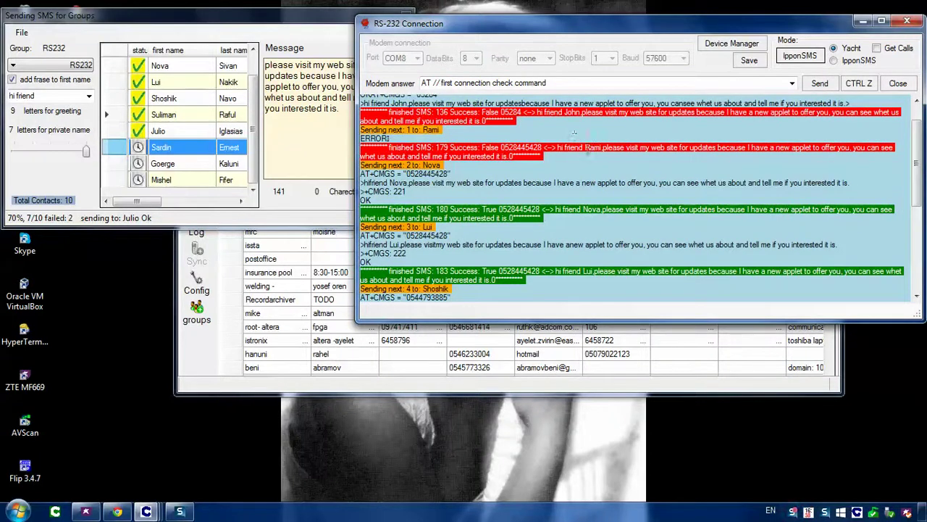
drag(423, 130, 446, 130)
click(252, 93)
click(174, 86)
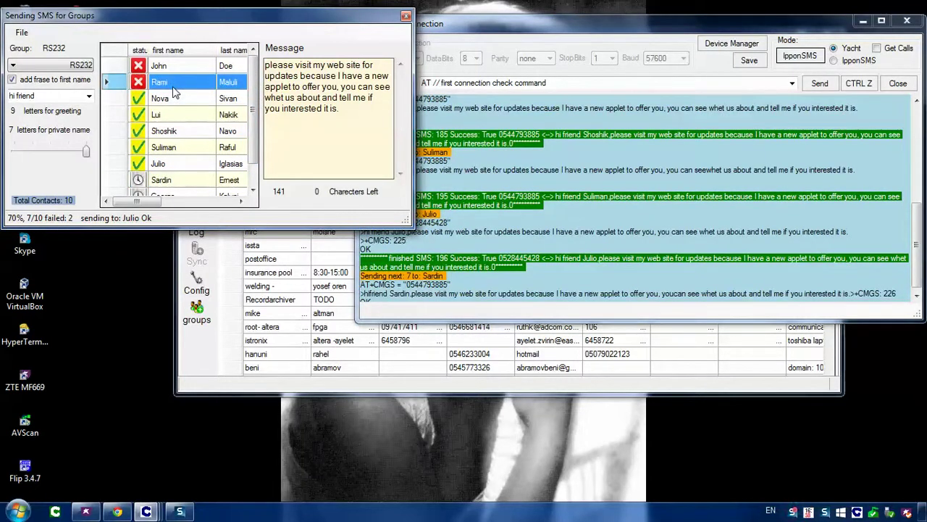
mouse_move(917, 236)
mouse_down()
mouse_move(913, 124)
mouse_move(919, 239)
mouse_up()
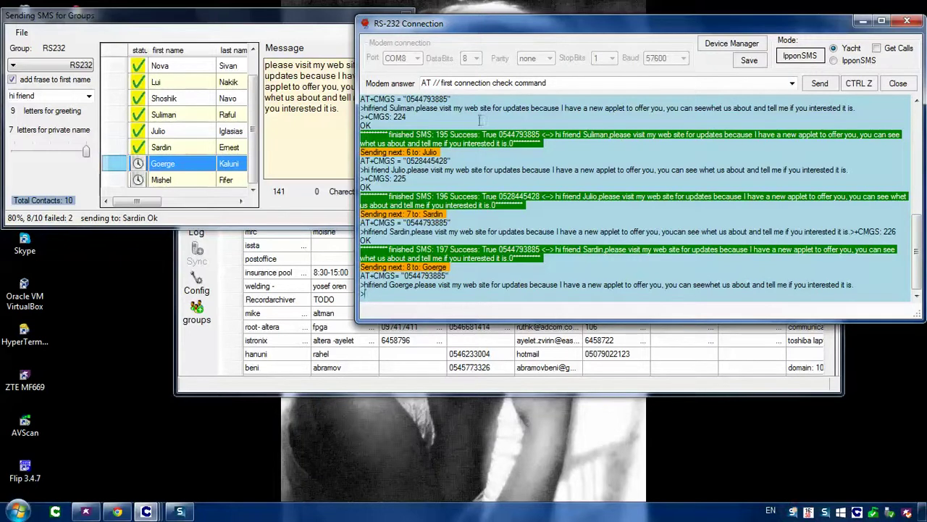
Move the RS-232 connection window lower and compare its finished summary of sent, failed and total messages with the recipient list
drag(609, 27, 582, 95)
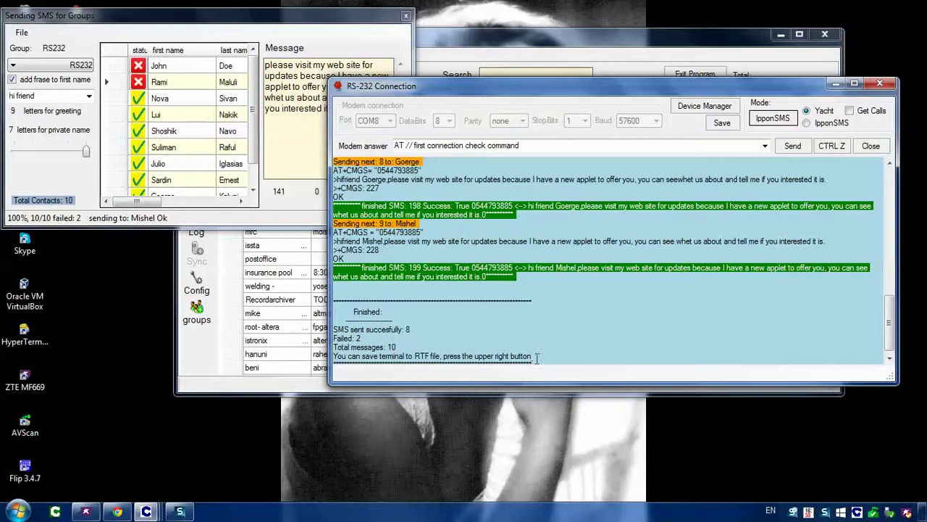
drag(334, 294, 544, 354)
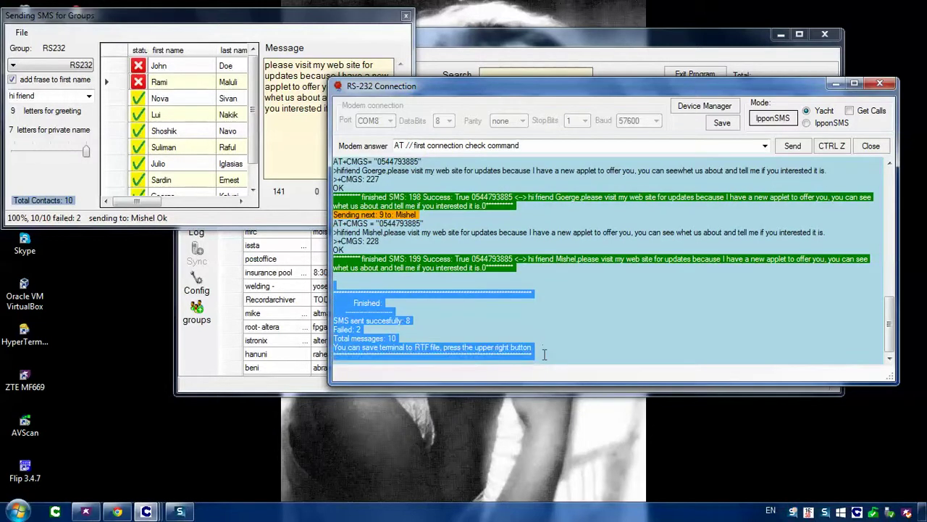
click(544, 353)
double_click(377, 303)
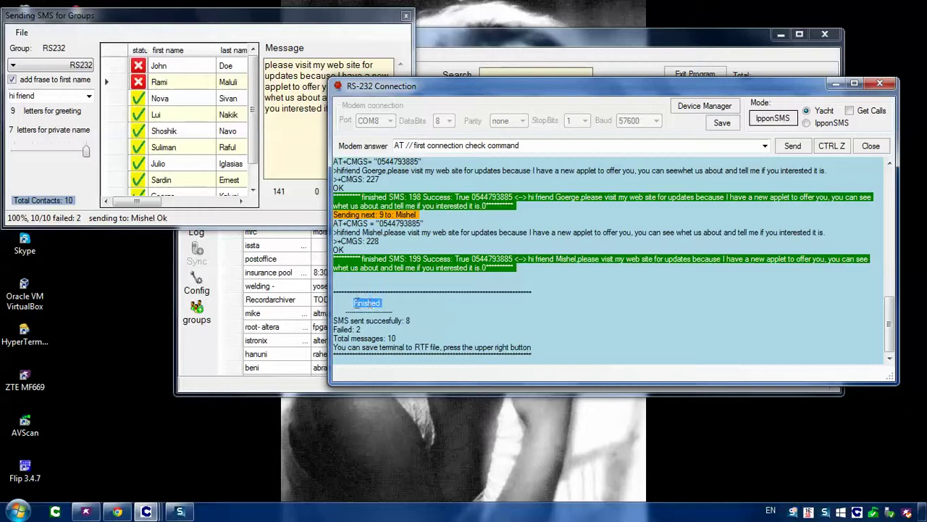
click(405, 310)
drag(411, 320, 402, 321)
drag(361, 329, 334, 329)
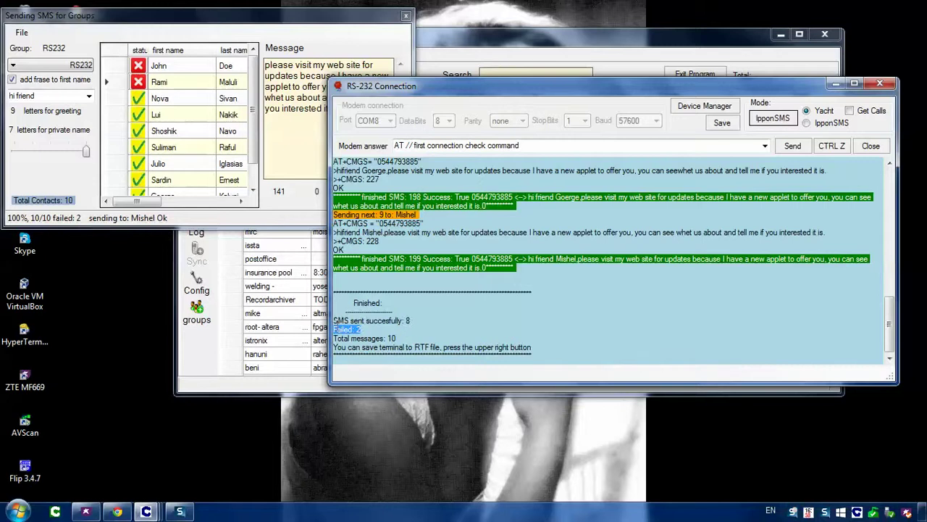
click(400, 337)
click(257, 135)
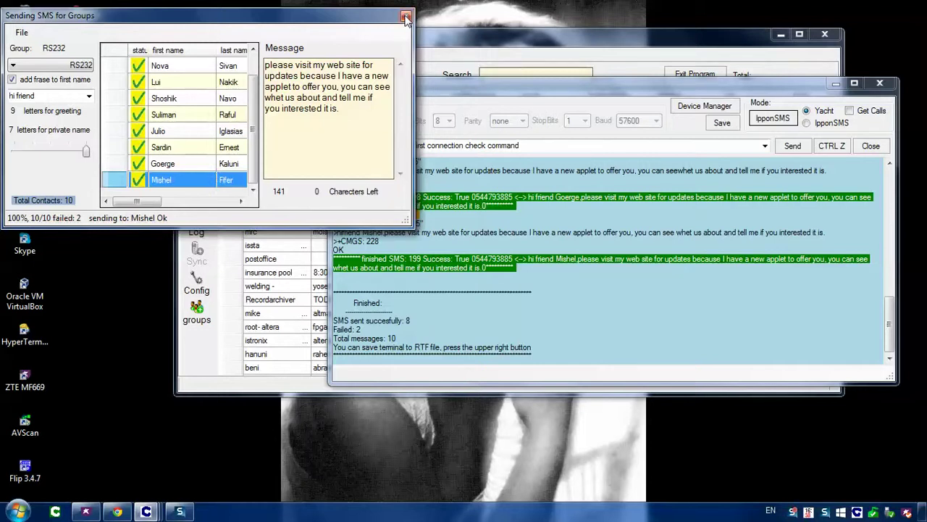
click(342, 92)
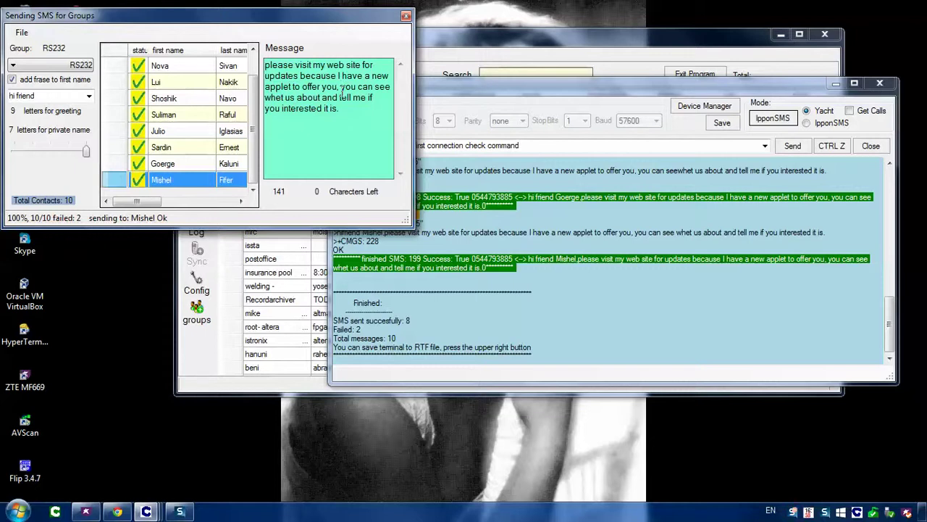
key(super+e)
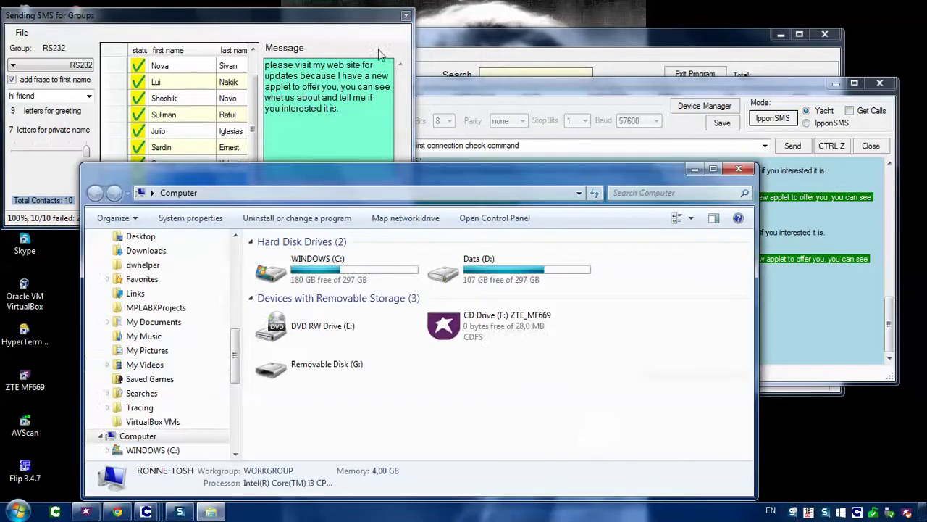
click(501, 276)
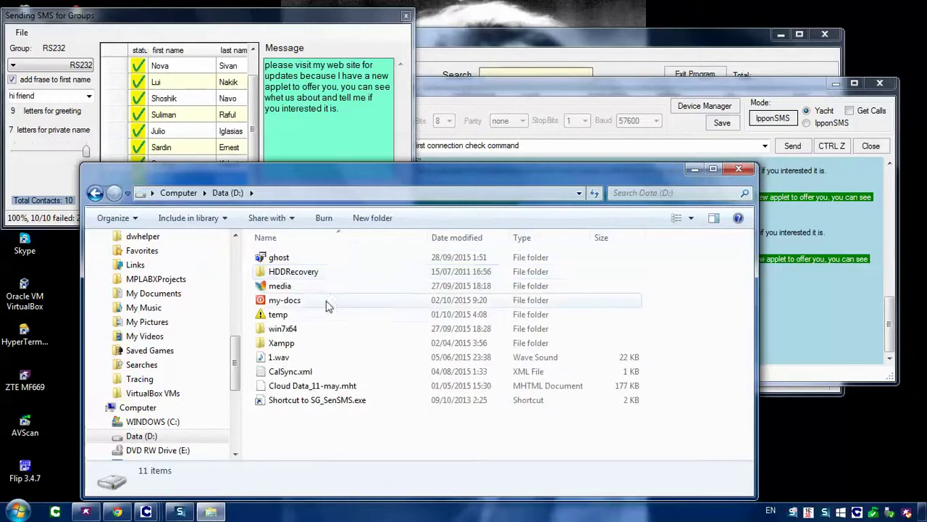
double_click(324, 300)
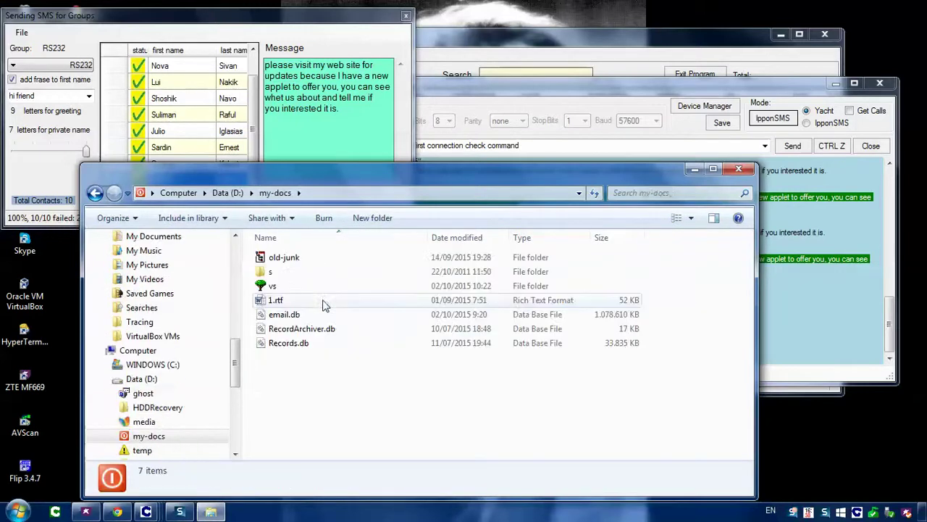
double_click(312, 273)
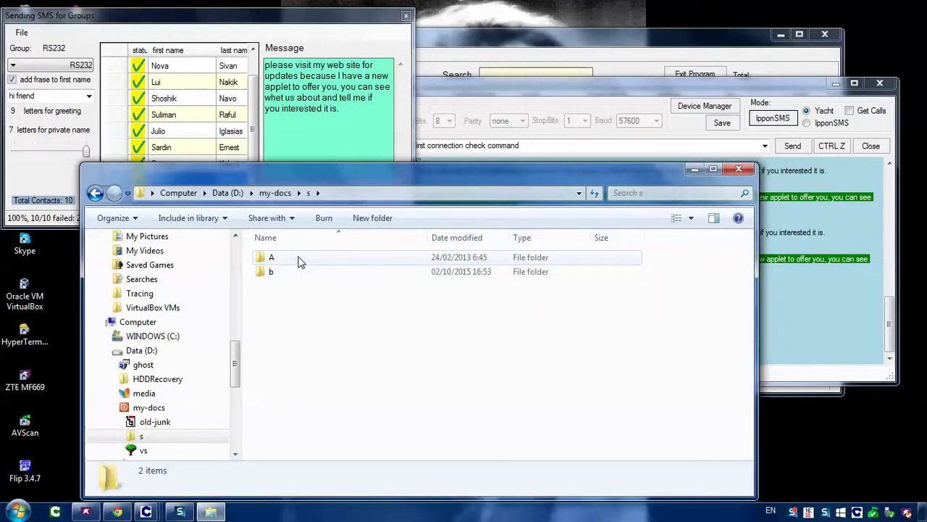
double_click(270, 257)
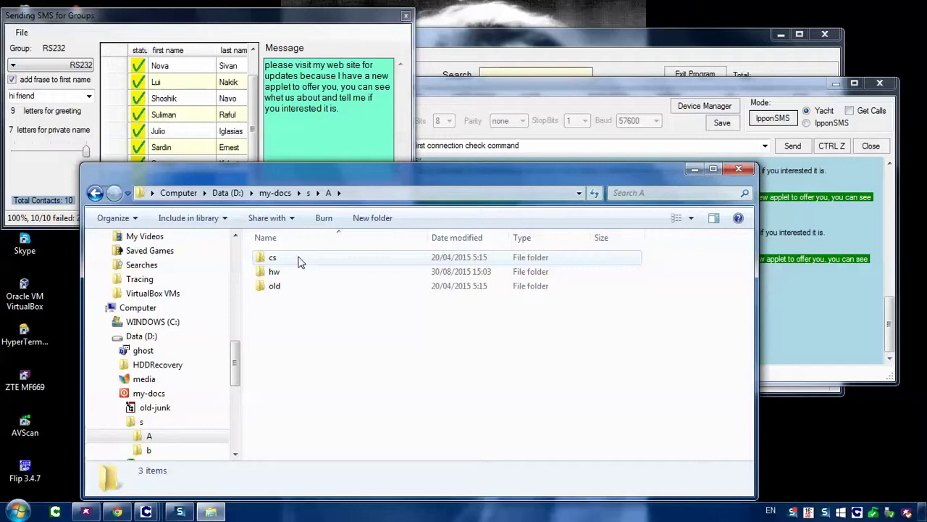
double_click(296, 271)
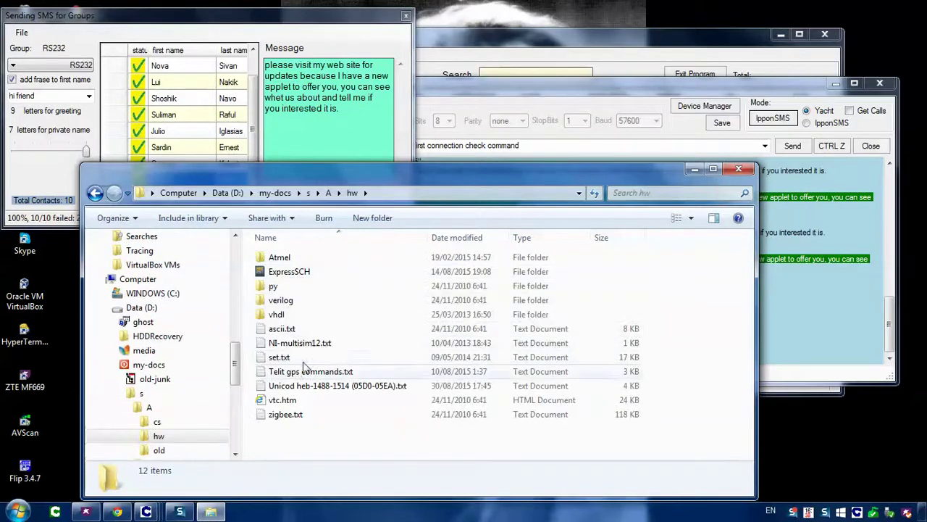
click(295, 328)
click(308, 385)
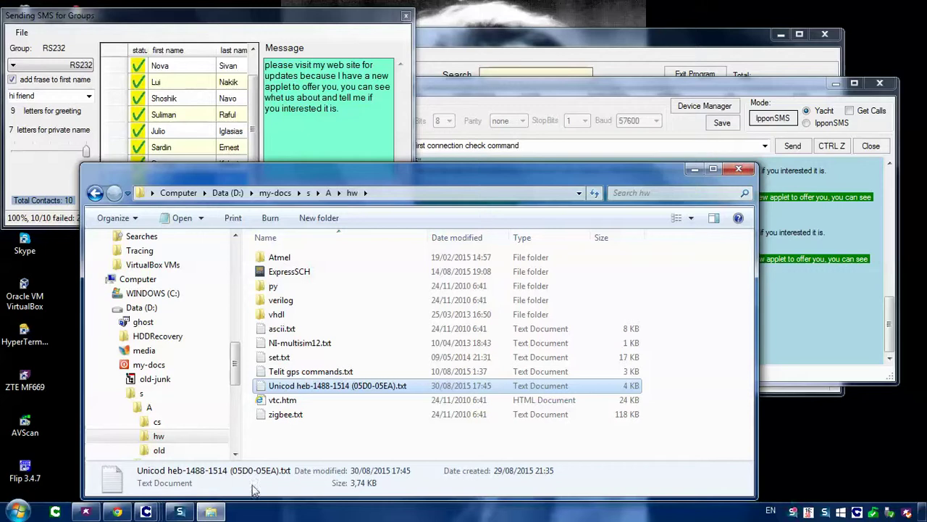
double_click(261, 386)
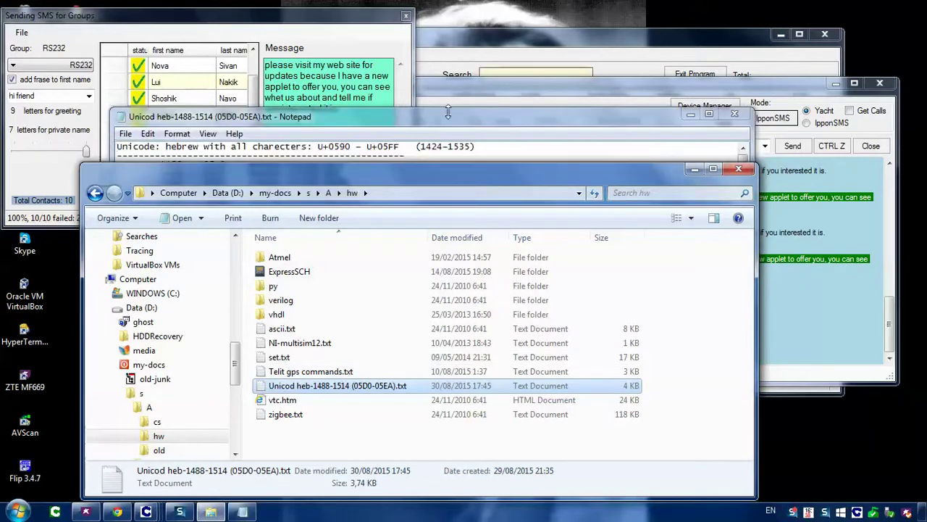
click(448, 110)
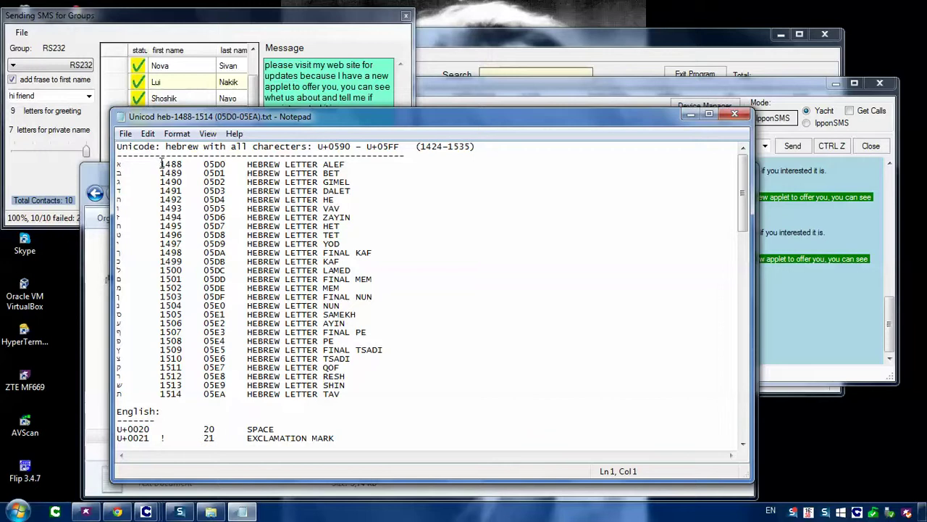
Examine the decimal code, hexadecimal code and name in the Hebrew letter Alef row, and close the file and folder windows
drag(124, 165, 184, 165)
drag(203, 165, 185, 164)
drag(214, 165, 226, 164)
drag(324, 163, 351, 165)
click(736, 119)
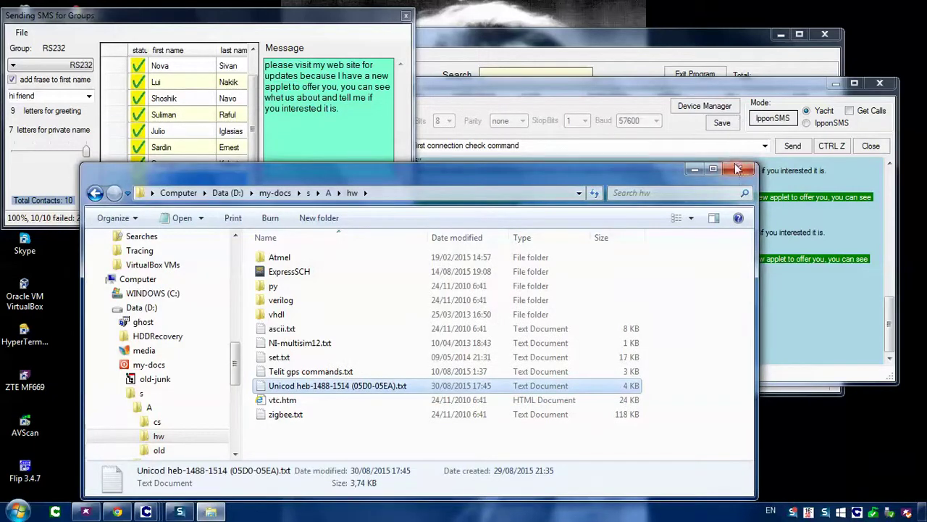
click(737, 168)
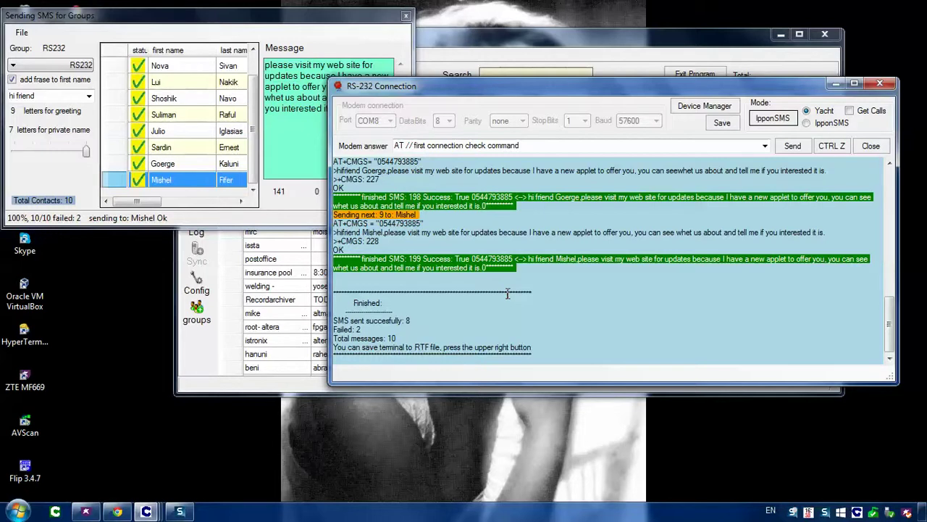
Recheck the group recipients and message text, and close the group SMS window, agreeing to close the connection first
click(174, 102)
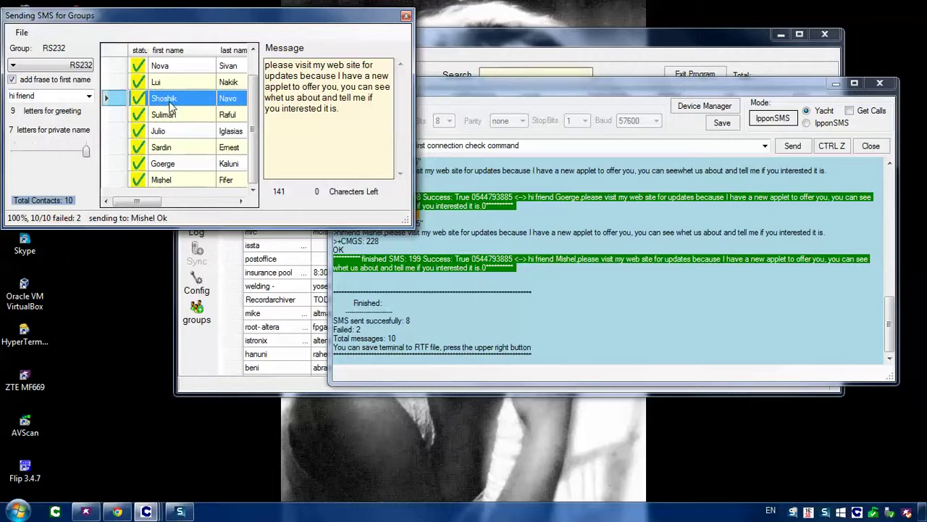
click(353, 102)
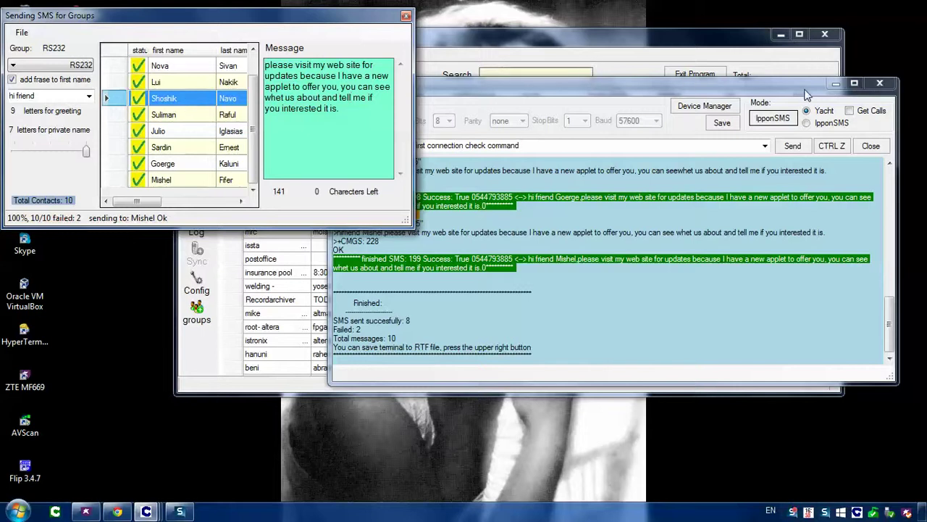
click(406, 15)
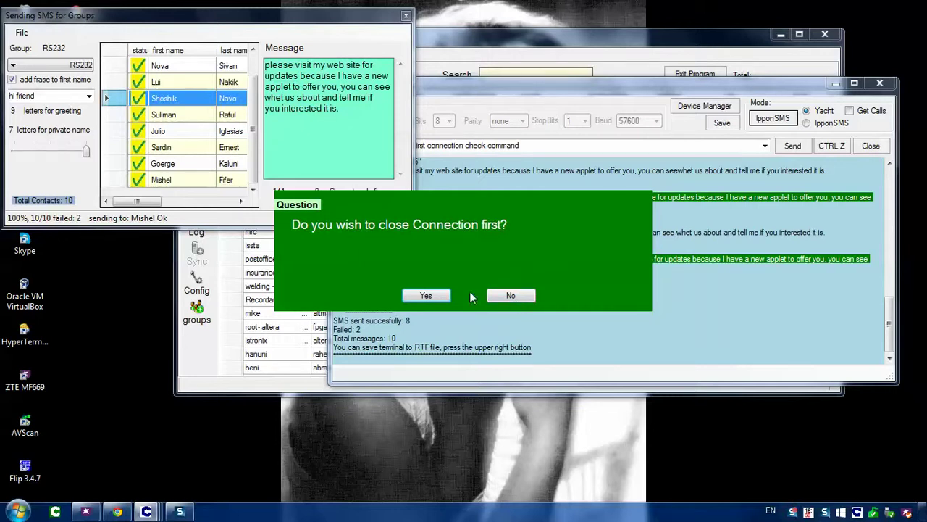
click(438, 296)
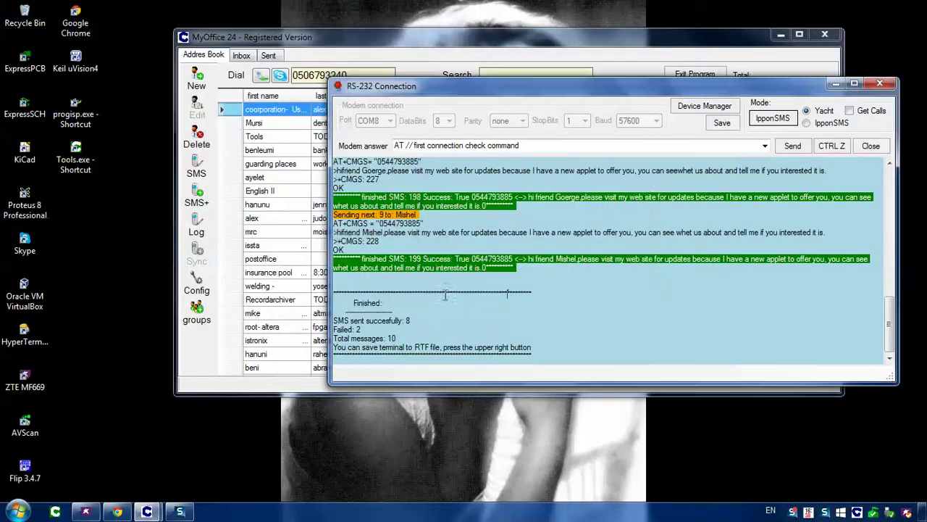
Close the COM8 modem connection and the RS-232 Connection window
click(871, 146)
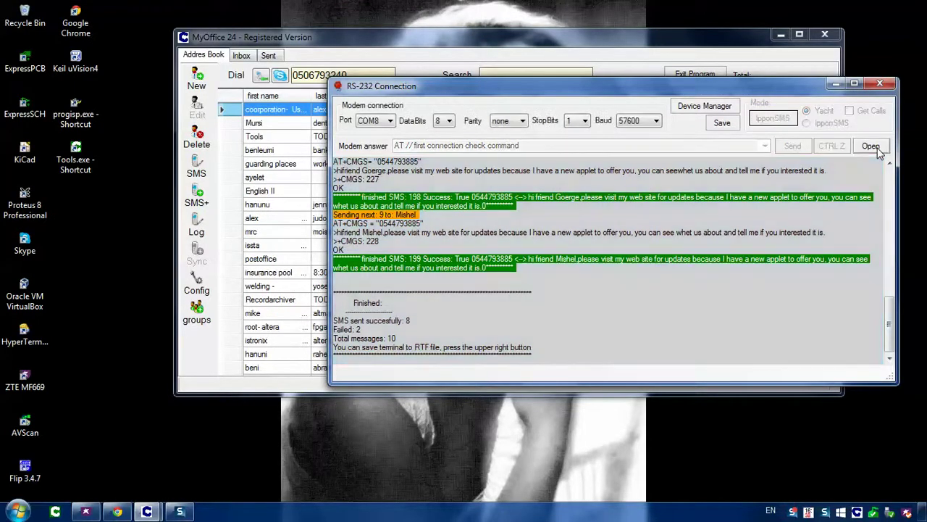
drag(808, 88, 790, 159)
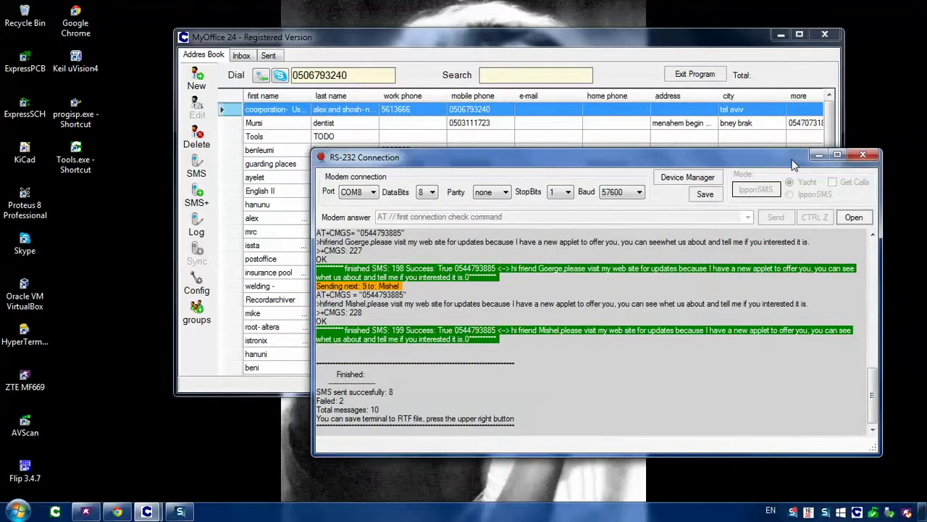
click(862, 154)
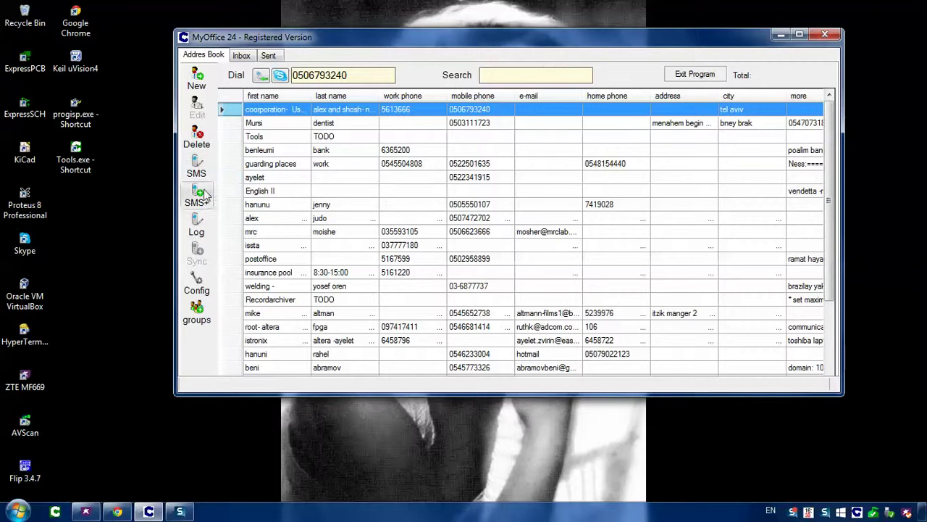
Open the SMS log from the address book to review the sent messages
click(197, 229)
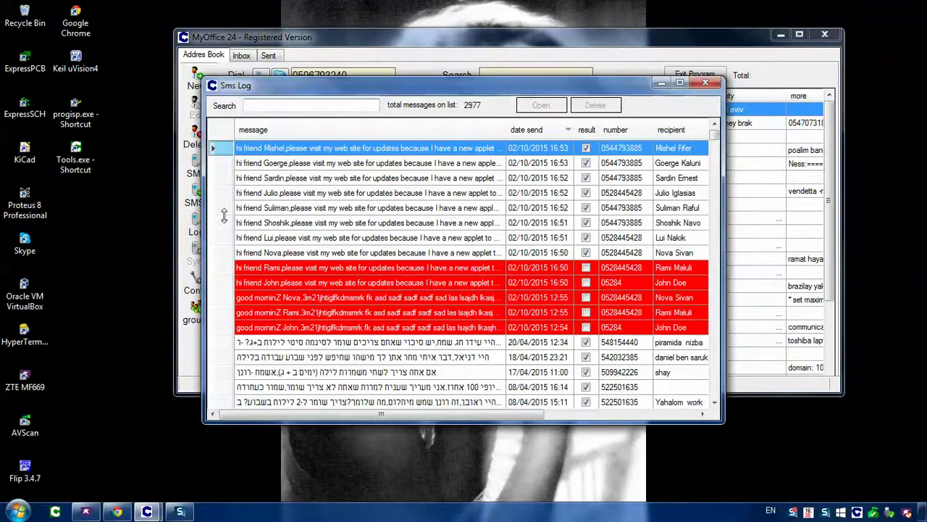
Examine the two messages marked in red from 02/10/2015 16:50 in the SMS log, checking their numbers and recipients
click(588, 285)
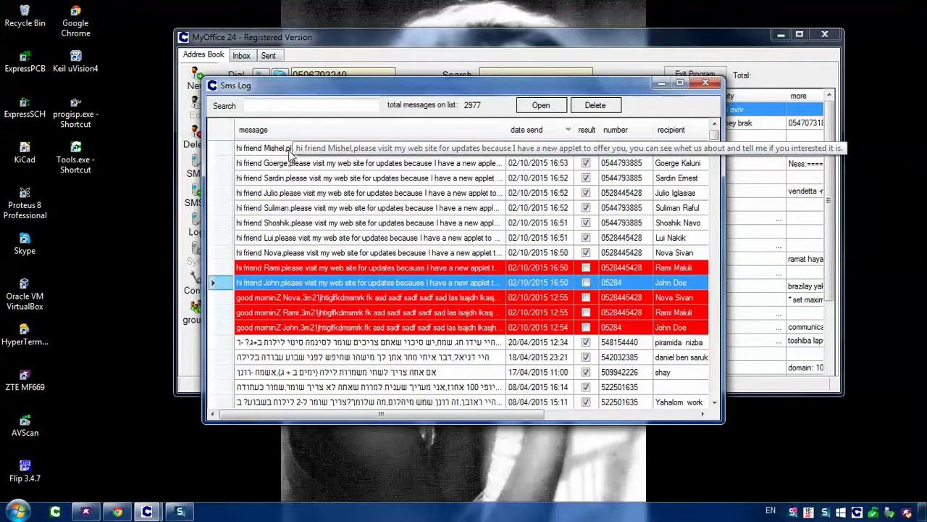
click(538, 271)
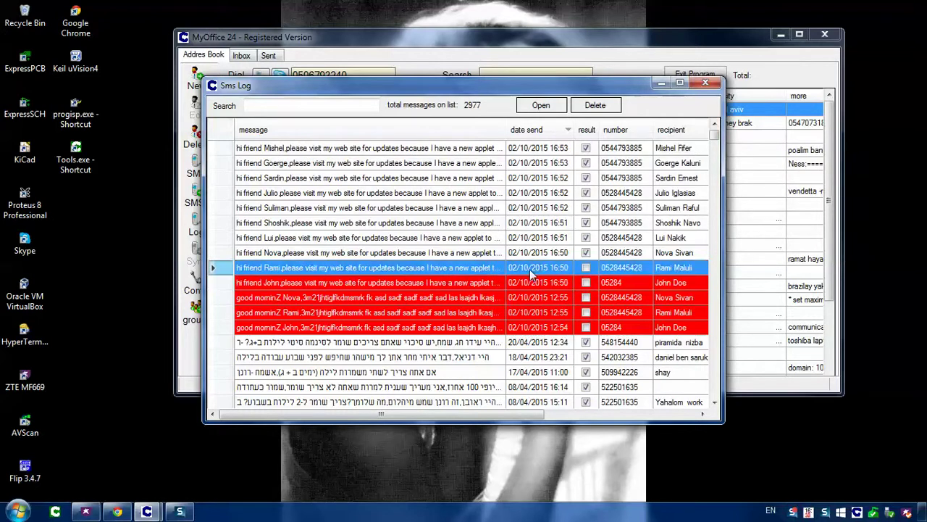
click(539, 285)
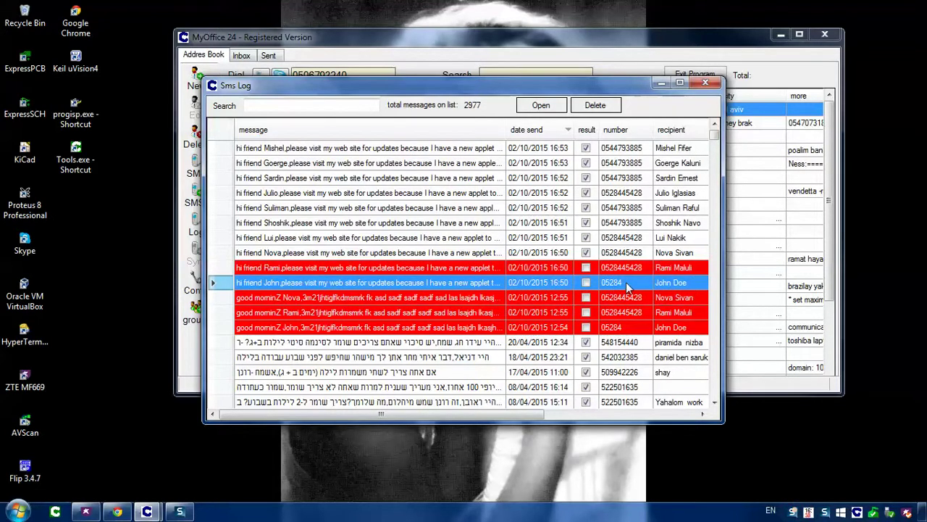
drag(603, 299, 539, 270)
click(545, 284)
shift+click(523, 274)
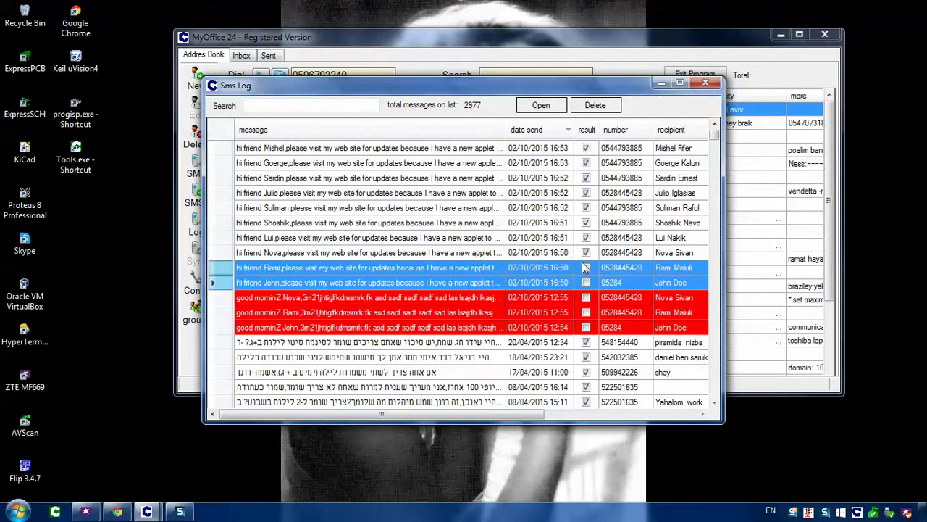
Compare the result marks of the newest delivered messages with those of the failed ones below them
drag(565, 253, 542, 147)
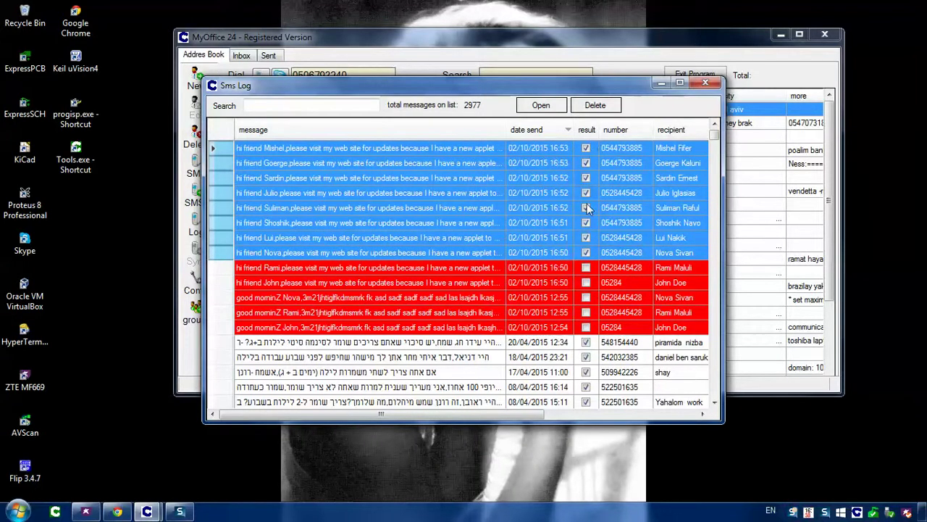
click(586, 253)
key(Down)
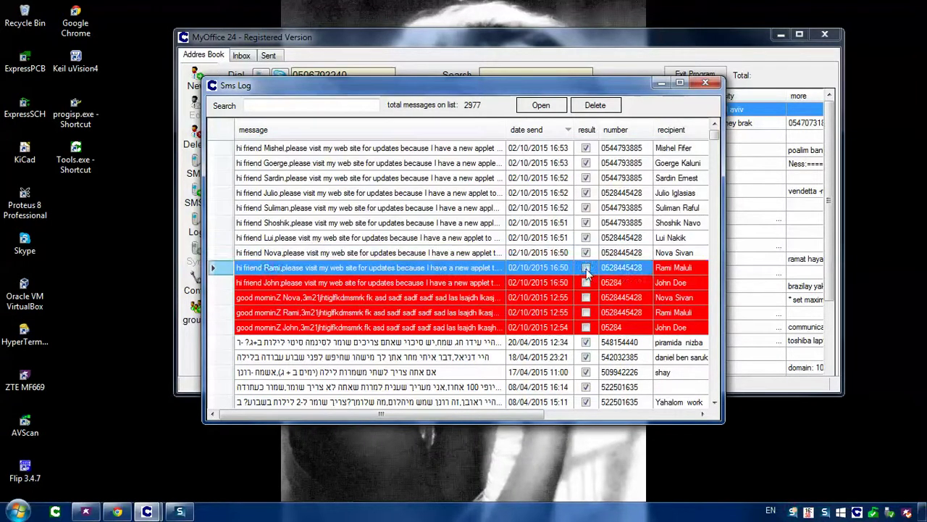
key(Down)
click(588, 268)
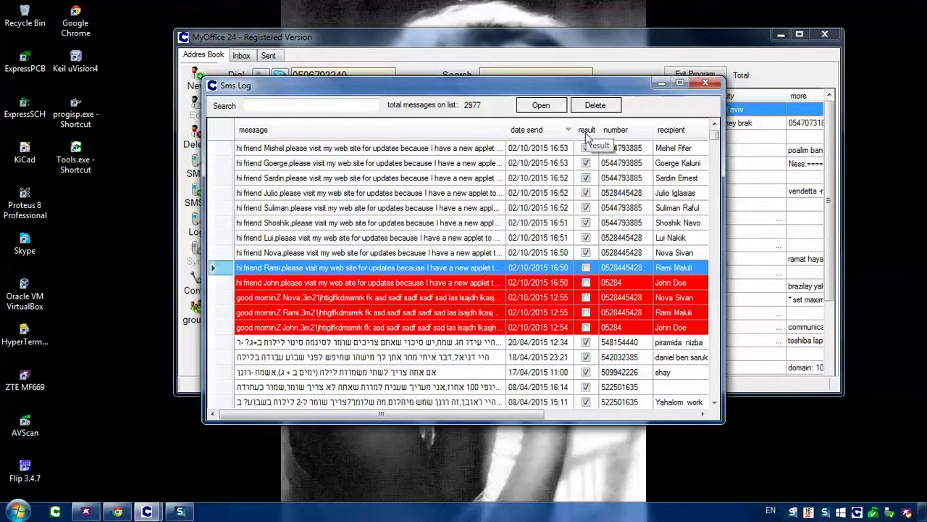
Sort the SMS log by recipient to look through the entries, and close the log window
click(675, 130)
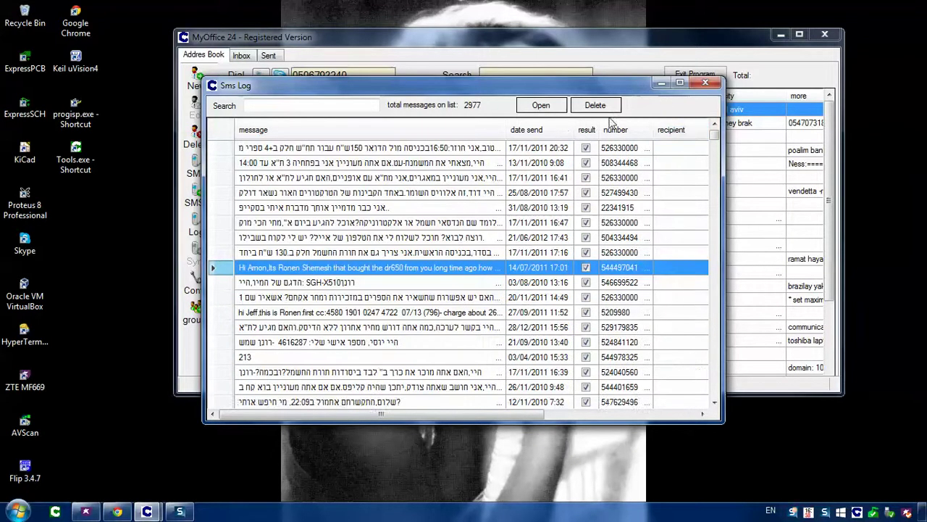
click(671, 144)
click(671, 134)
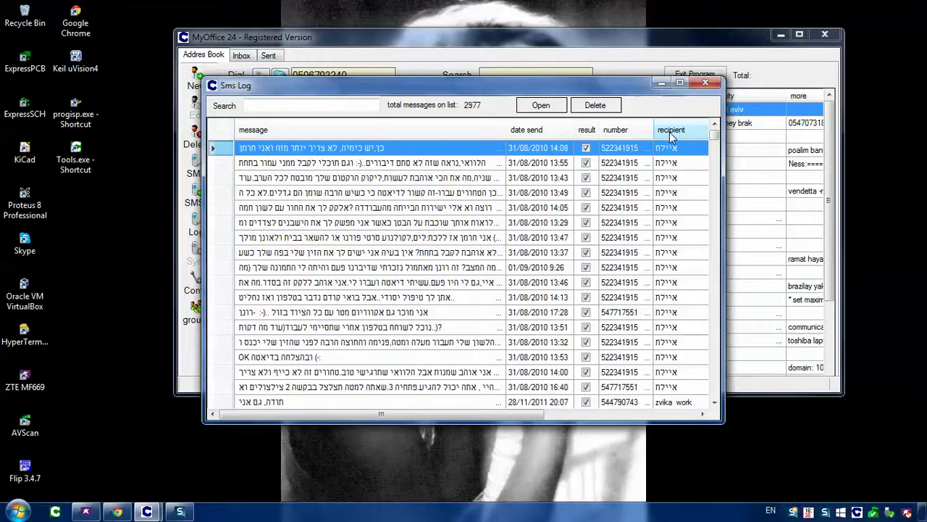
click(342, 107)
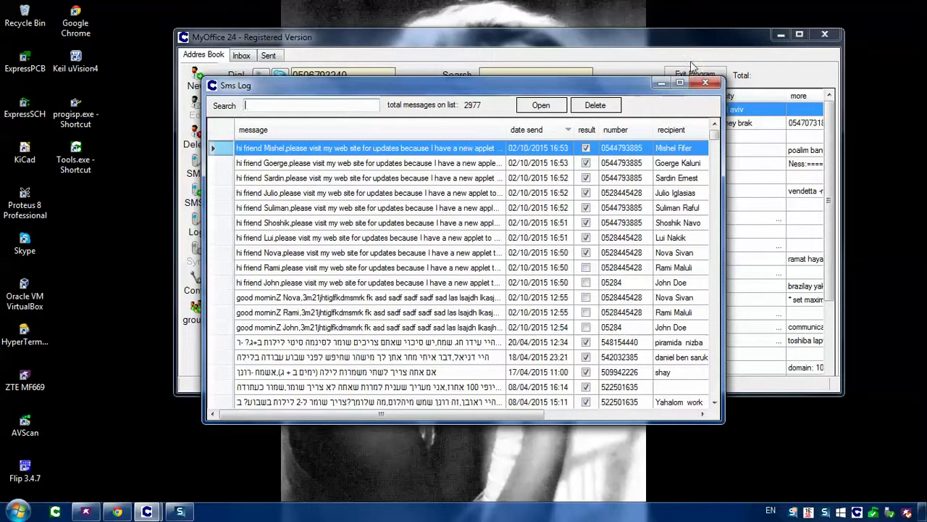
click(705, 83)
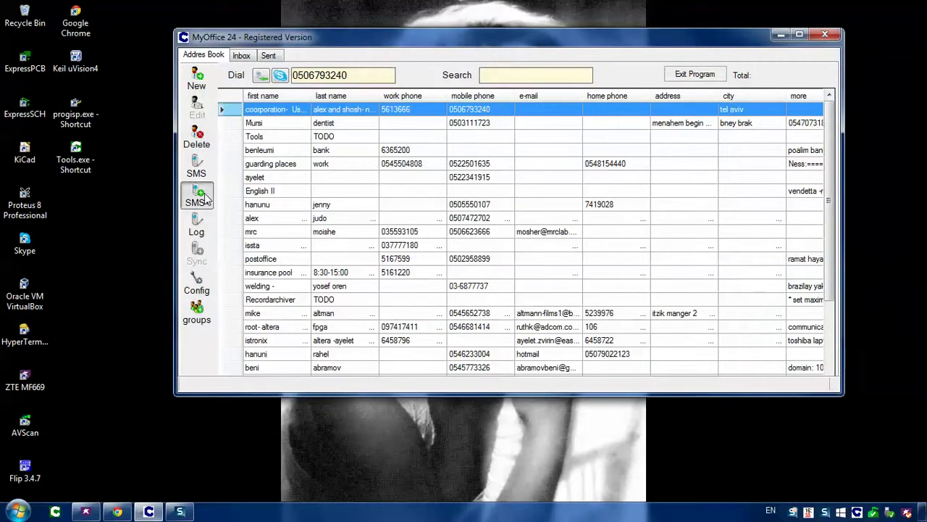
Reopen the SMS log and review the delivered and failed messages of the 02/10/2015 group sending
click(206, 231)
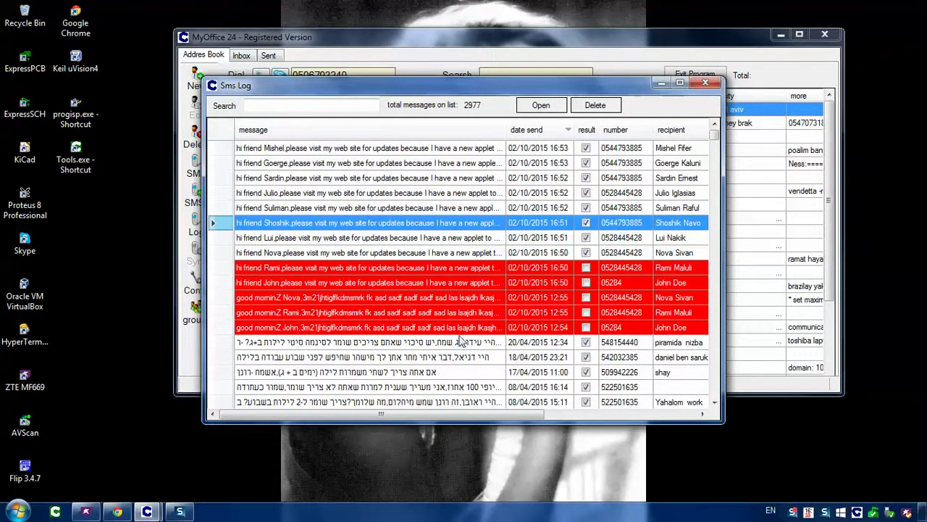
drag(434, 149, 444, 252)
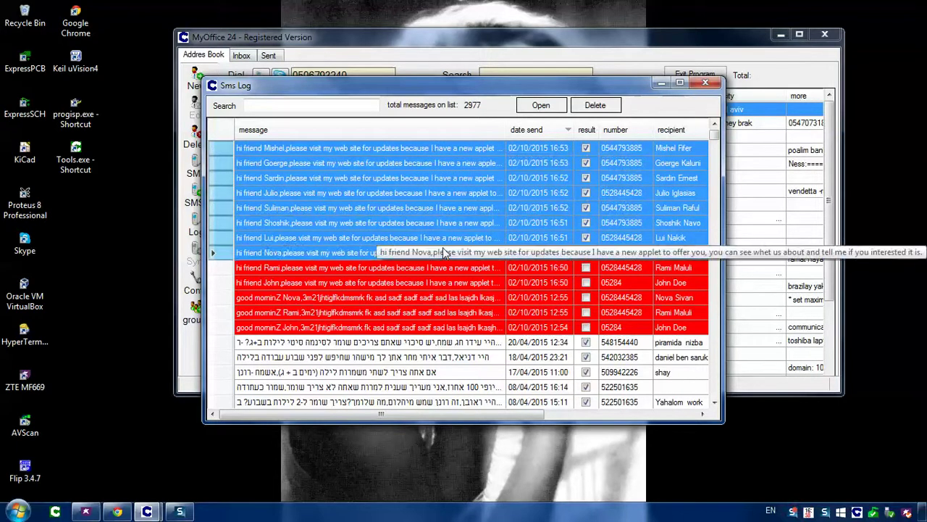
drag(455, 288, 451, 240)
Delete the most recent message, sent 02/10/2015 16:53, from the SMS log and confirm the deletion
click(445, 149)
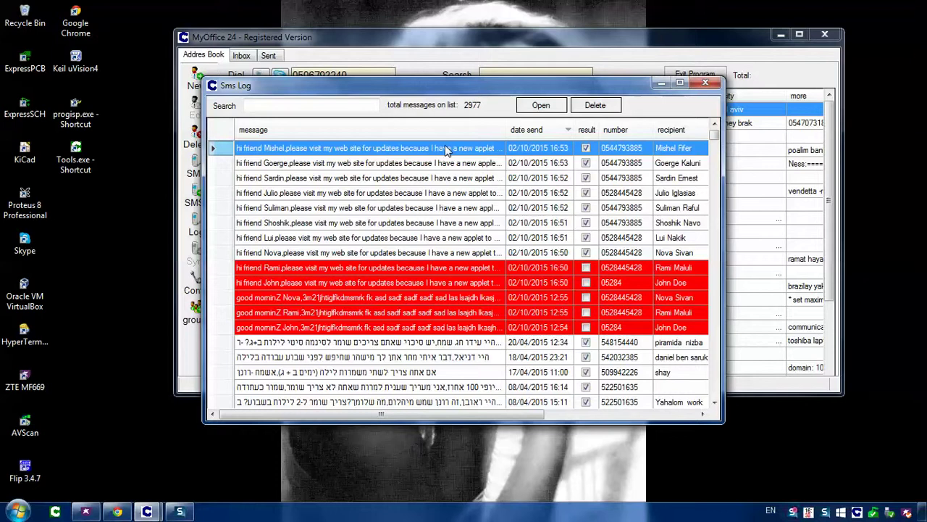
key(Delete)
key(Return)
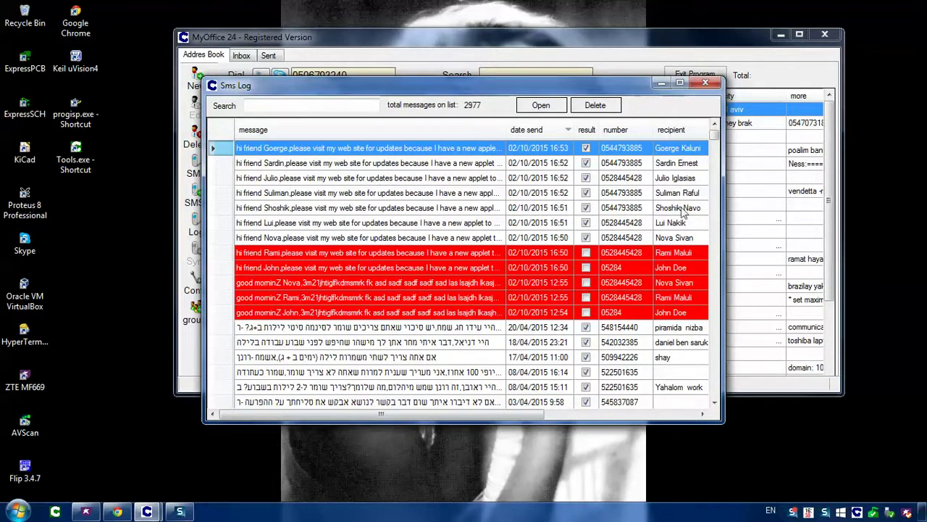
Recheck the two failed 16:50 entries and their numbers, and close the SMS log
click(607, 268)
click(612, 253)
click(614, 268)
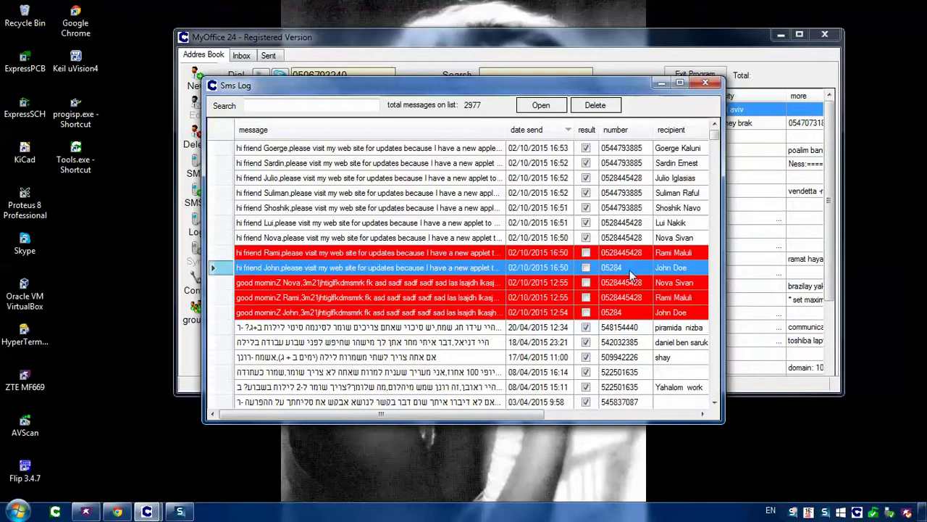
click(620, 254)
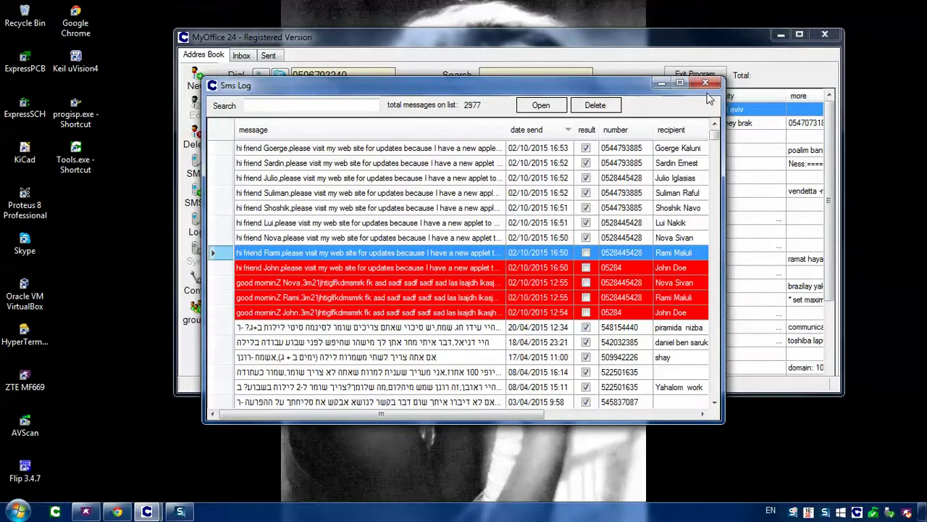
drag(636, 84, 636, 127)
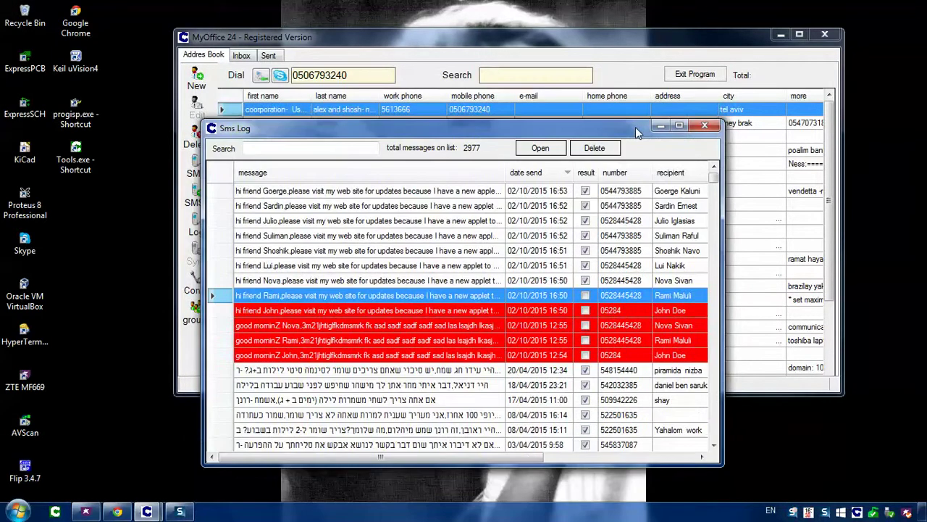
click(704, 126)
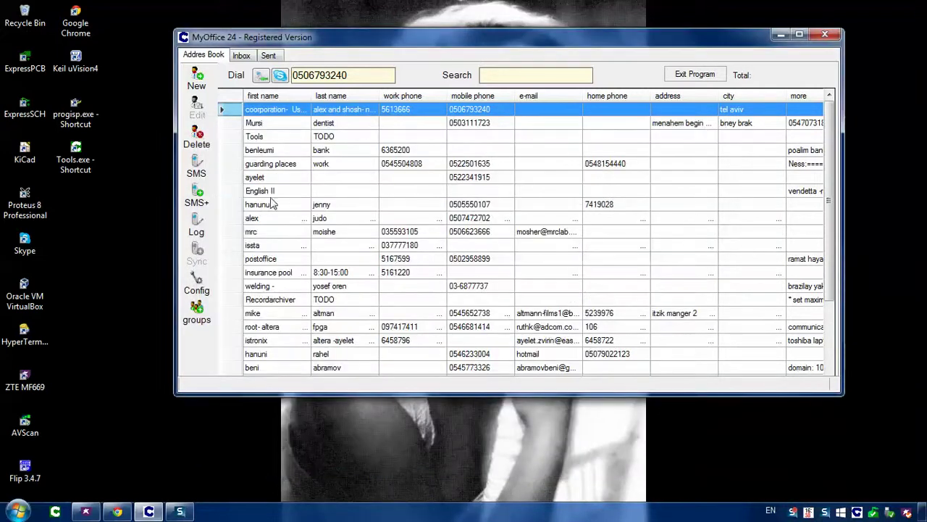
Open the group SMS window and fill the message with test text beginning "123 321jhtiglfkdmsmrk fk asd"
click(196, 197)
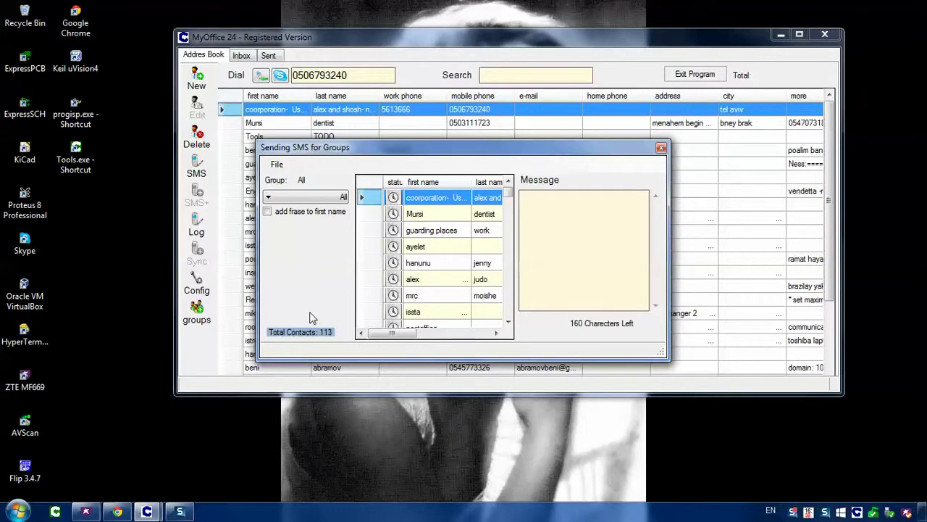
click(565, 211)
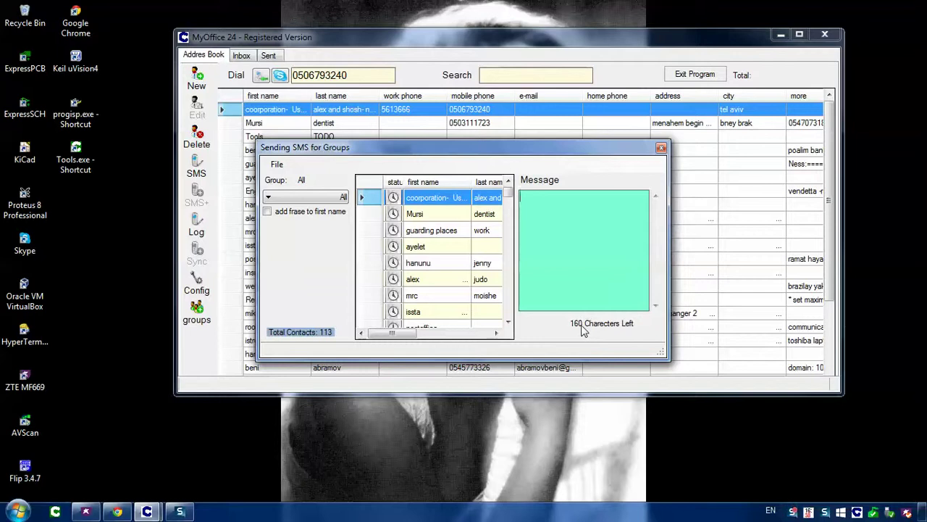
text(rty)
key(BackSpace)
key(BackSpace)
key(BackSpace)
text(1)
text(23 321jhtiglfkdmsmrk fk asd sadf sadf sadf sad las lsajdh lkasjhdf lkajshd flkjsahd flkajshdf lkjsahd flkjsahd flkjashd flkjasdh flkjasdh f321)
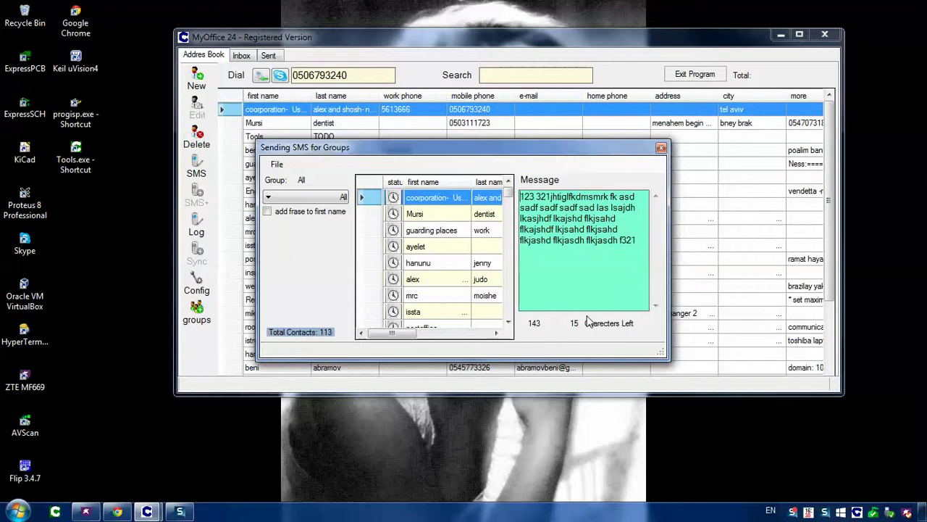
Remove the first seven characters of the group message, and clear the remaining test text
key(Delete)
key(Delete)
key(Delete)
key(Delete)
key(Delete)
key(Delete)
key(Delete)
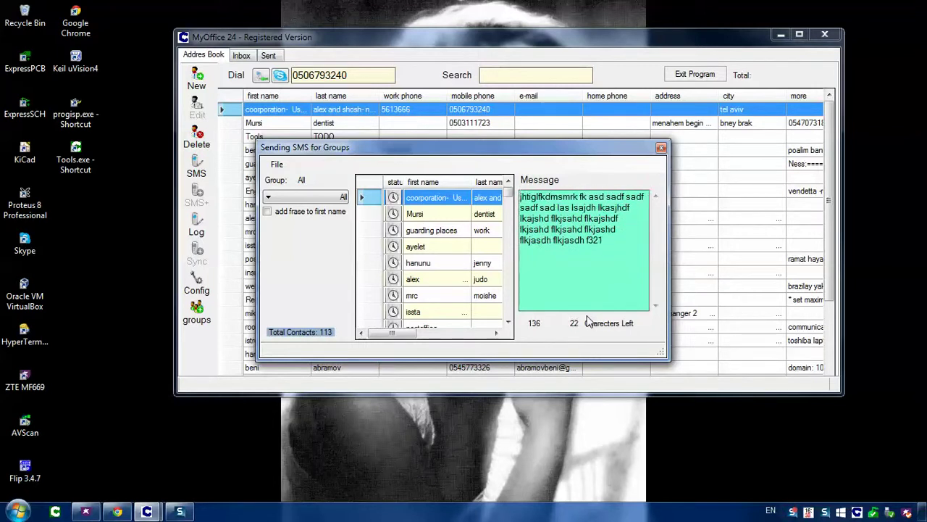
drag(632, 241, 467, 190)
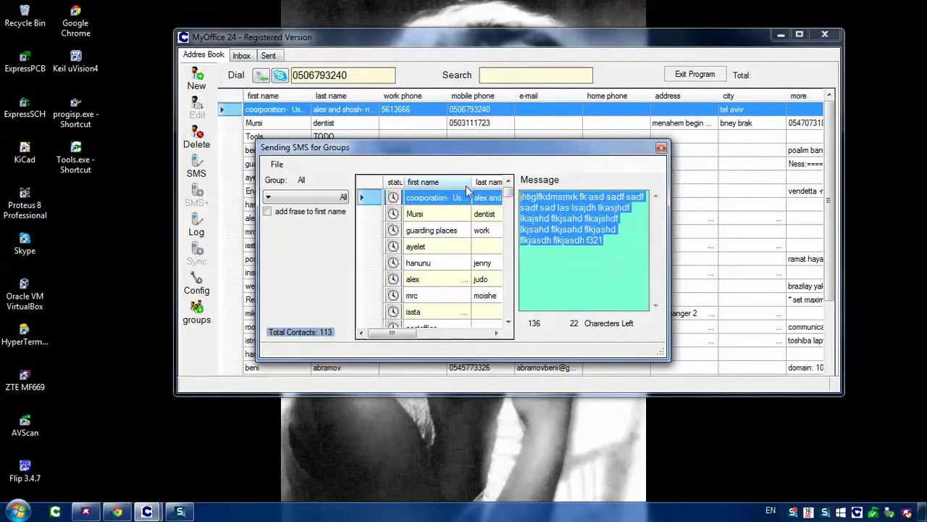
key(Delete)
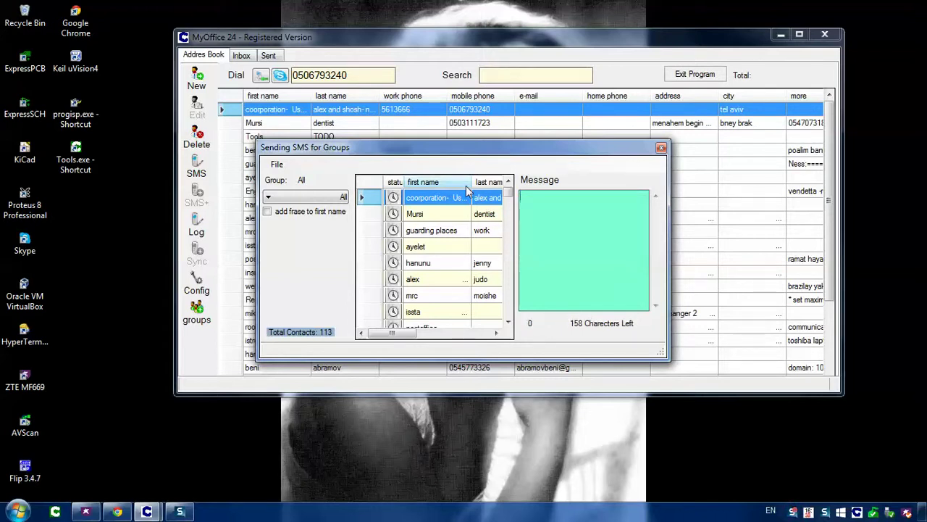
Enter "abc" as the group message, and replace it with the long test text beginning "123 321jhtiglfkdmsmrk"
text(abc)
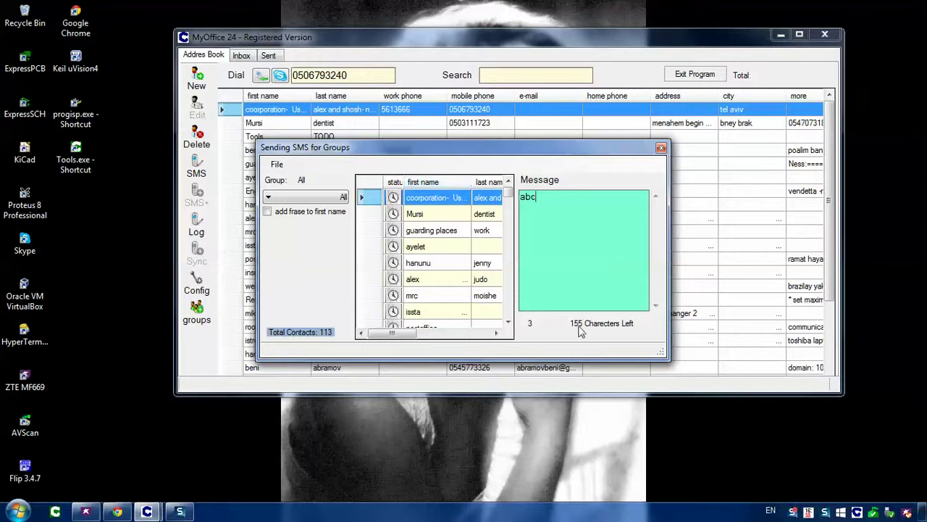
key(BackSpace)
key(BackSpace)
key(BackSpace)
text(1)
text(23 321jhtiglfkdmsmrk fk asd sadf sadf sadf sad las lsajdh lkasjhdf lkajshd flkjsahd flkjashdf lkjsahd flkjsahd flkjashd flkjasdh flkjasdh f321)
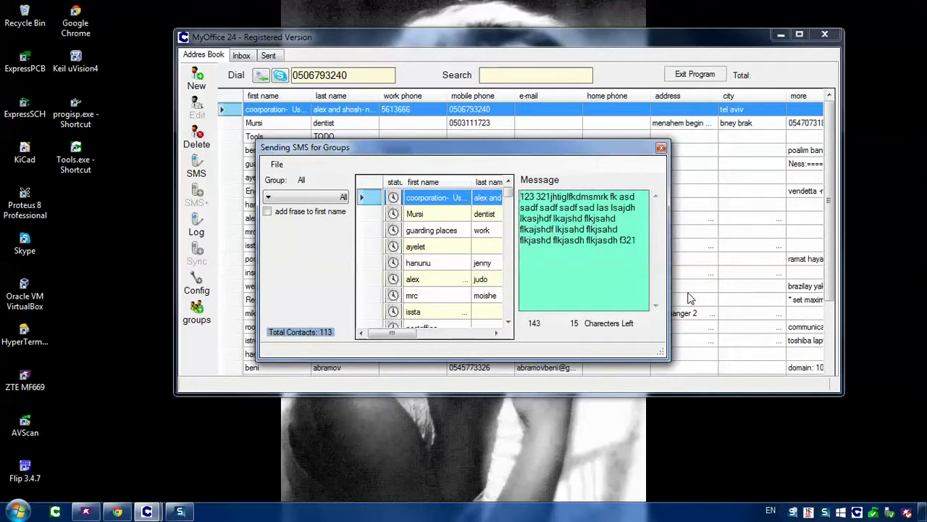
Delete the leading "123 " from the message, and empty the whole message field
key(Delete)
key(Delete)
key(Delete)
key(Delete)
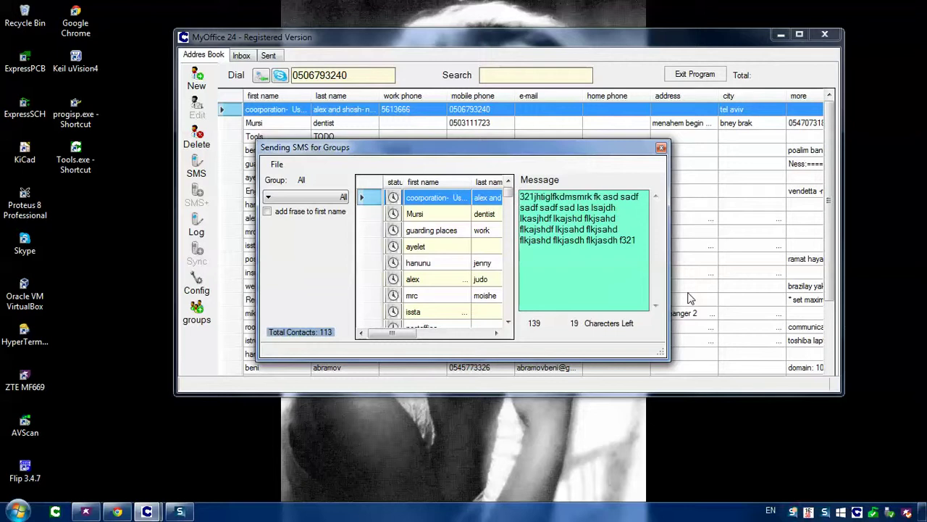
double_click(589, 229)
key(ctrl+a)
key(Delete)
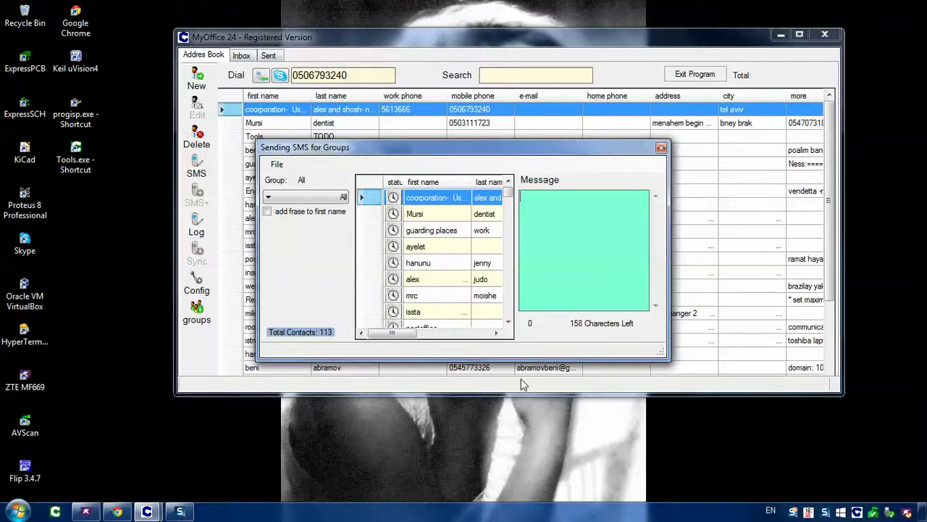
Enter "abc" as the group message text
text(a)
text(bc)
drag(537, 197, 515, 195)
click(793, 511)
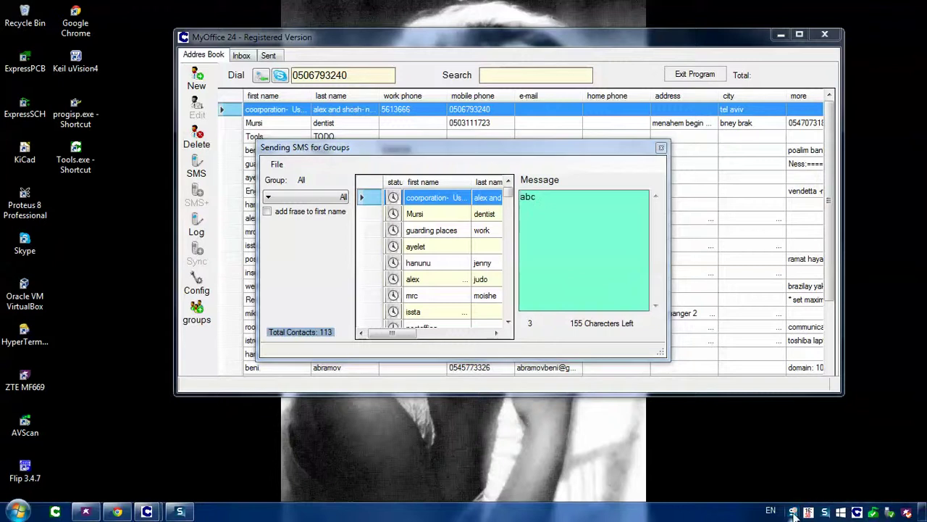